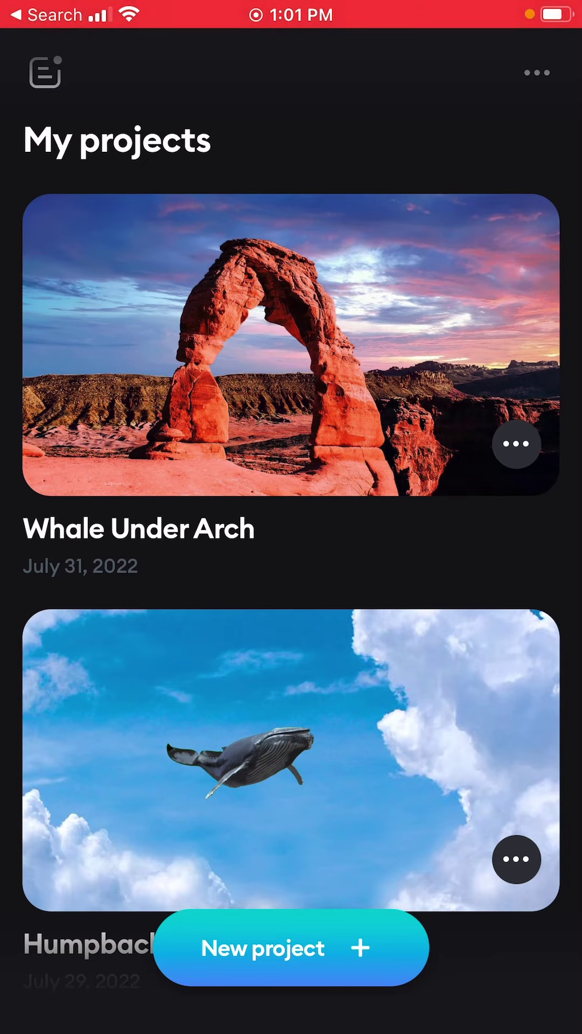
- Preview the existing Whale Under Arch project, then start a new project
{"action": "left_click", "coordinate": [291, 345]}
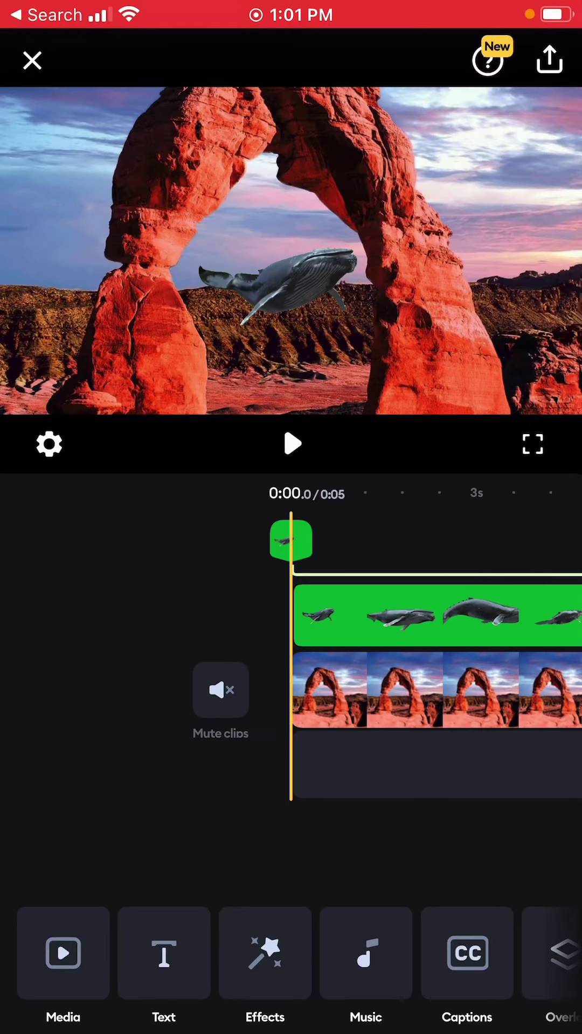
{"action": "left_click", "coordinate": [291, 443]}
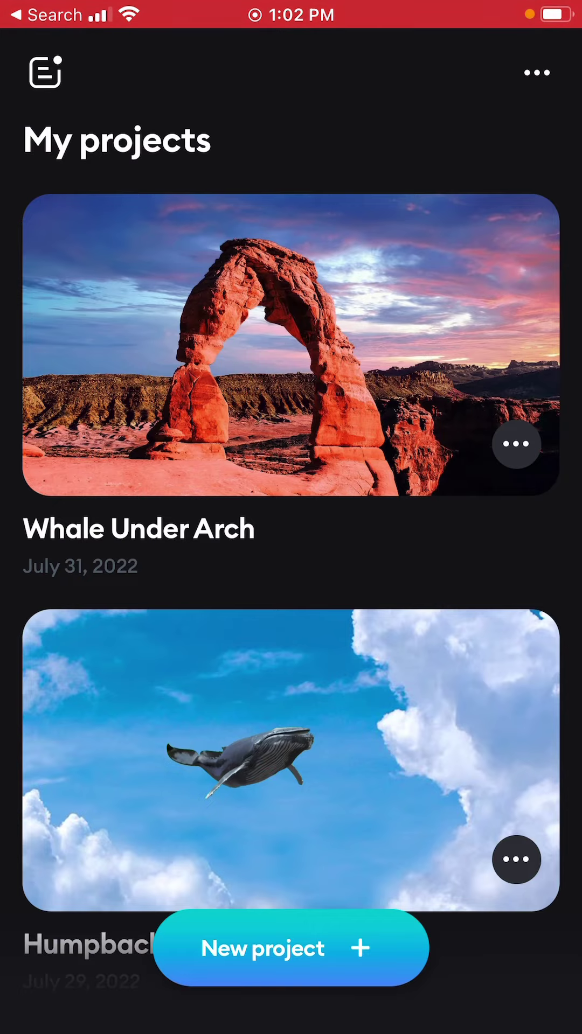
{"action": "left_click", "coordinate": [292, 948]}
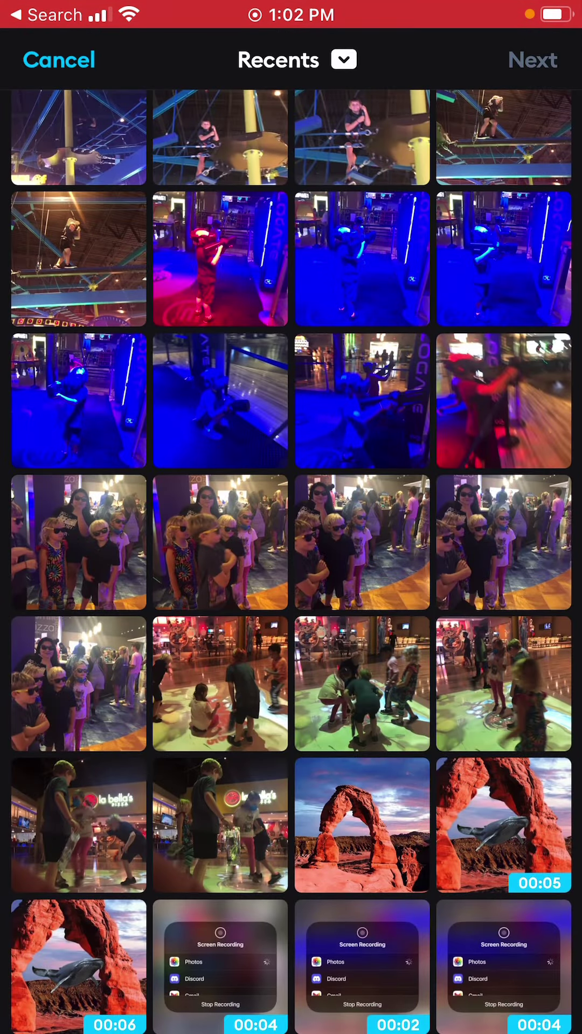
- From the Whales album, choose the green-screen whale video and the Delicate Arch photo
{"action": "left_click", "coordinate": [344, 59]}
{"action": "scroll", "coordinate": [291, 566], "scroll_direction": "down", "scroll_amount": 5}
{"action": "scroll", "coordinate": [292, 566], "scroll_direction": "down", "scroll_amount": 10}
{"action": "scroll", "coordinate": [291, 566], "scroll_direction": "down", "scroll_amount": 10}
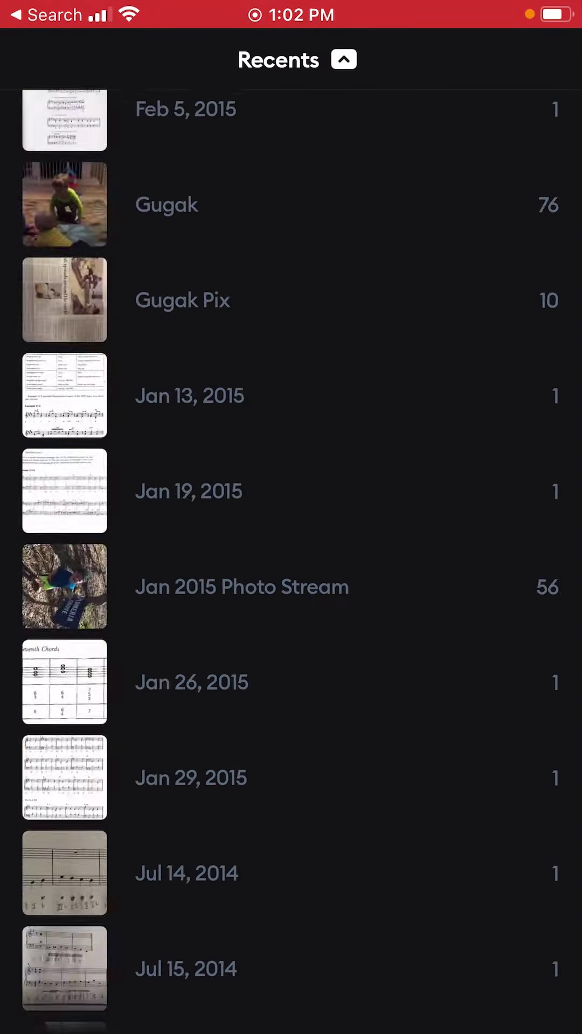
{"action": "scroll", "coordinate": [291, 566], "scroll_direction": "down", "scroll_amount": 10}
{"action": "scroll", "coordinate": [291, 567], "scroll_direction": "down", "scroll_amount": 10}
{"action": "scroll", "coordinate": [292, 566], "scroll_direction": "down", "scroll_amount": 10}
{"action": "scroll", "coordinate": [291, 566], "scroll_direction": "down", "scroll_amount": 10}
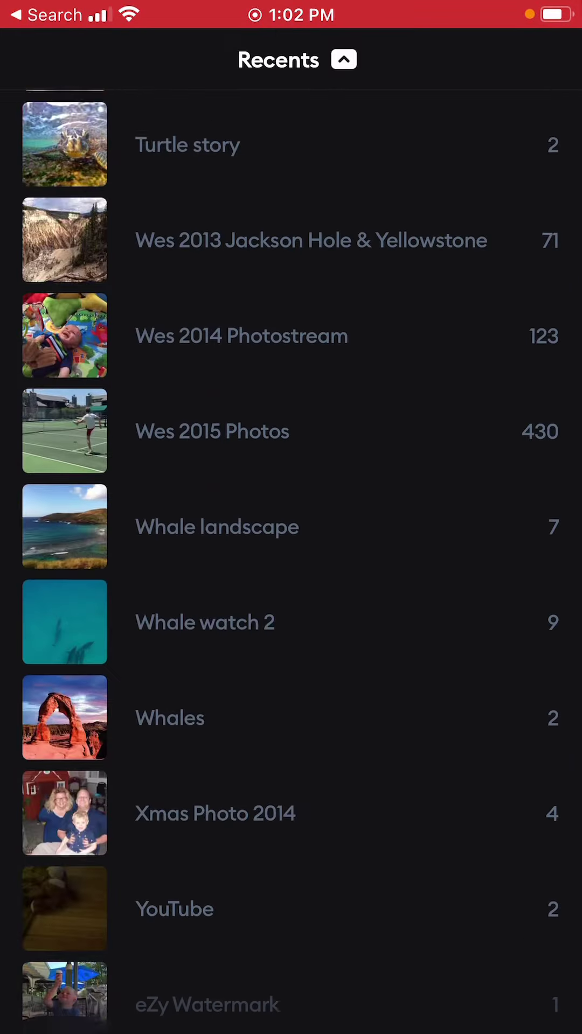
{"action": "left_click", "coordinate": [170, 687]}
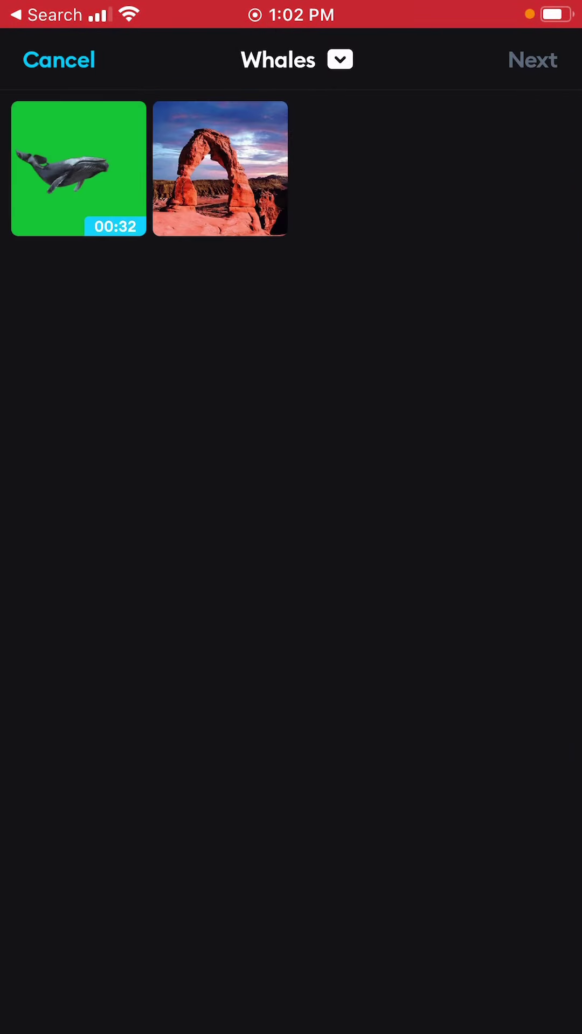
{"action": "left_click", "coordinate": [78, 168]}
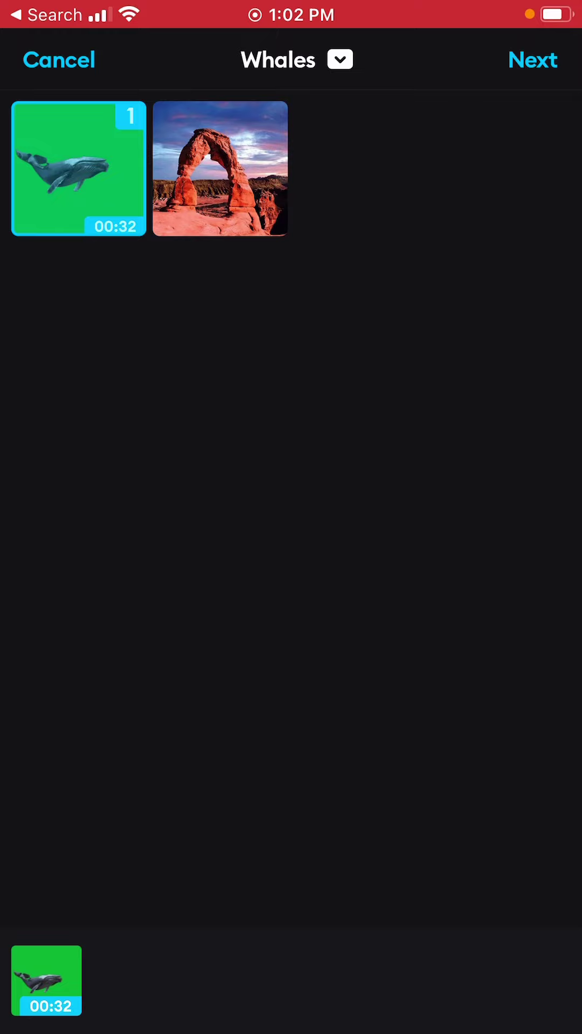
{"action": "left_click", "coordinate": [221, 168]}
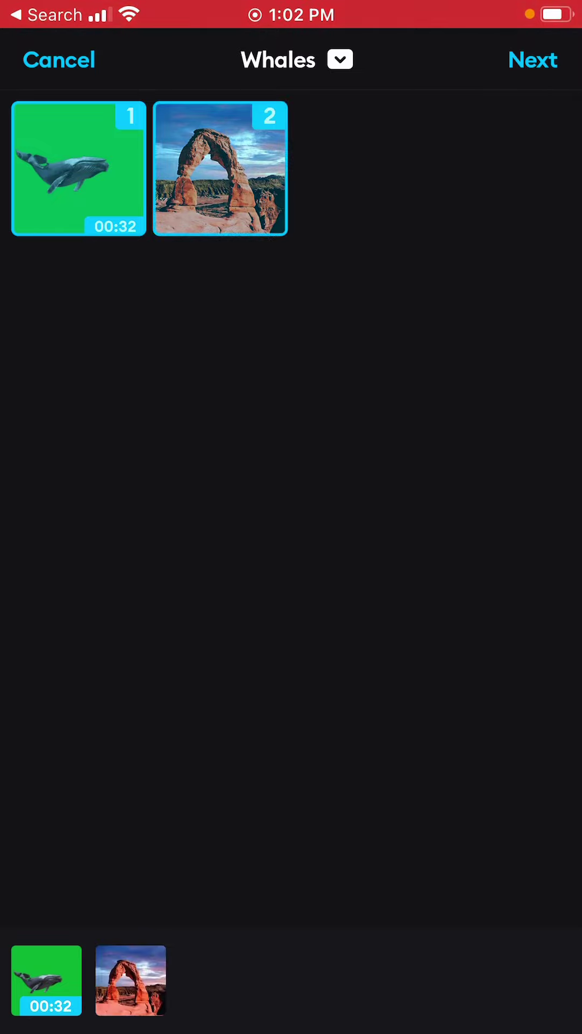
- Title the new project 'Whale Under Arch' and create it
{"action": "left_click", "coordinate": [533, 60]}
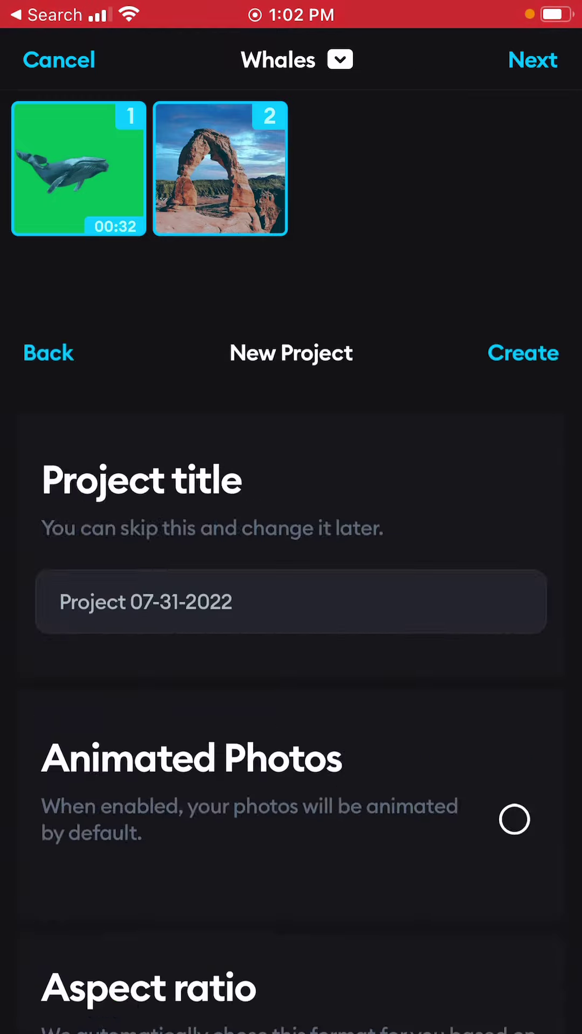
{"action": "left_click", "coordinate": [242, 324]}
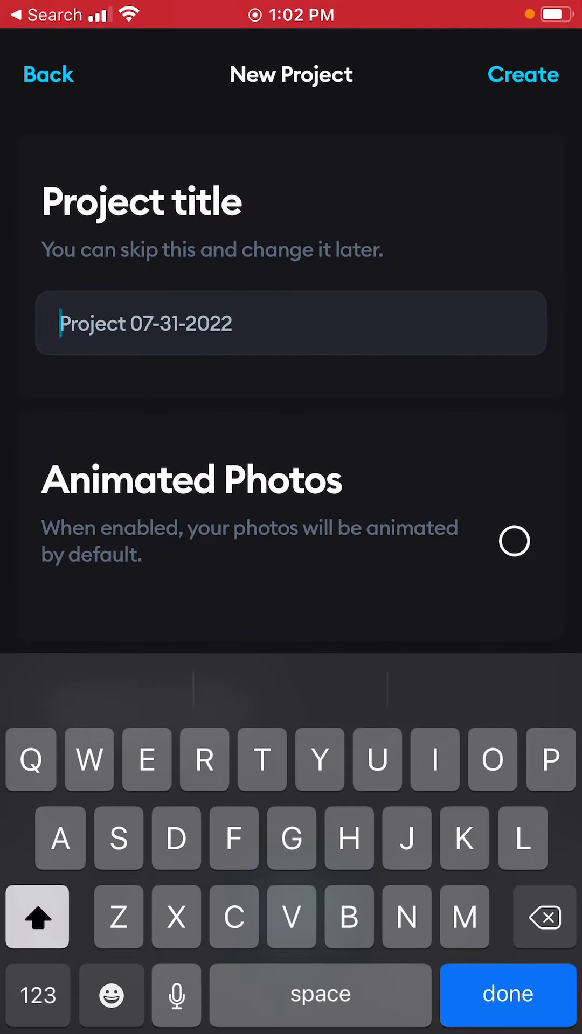
{"action": "type", "text": "W"}
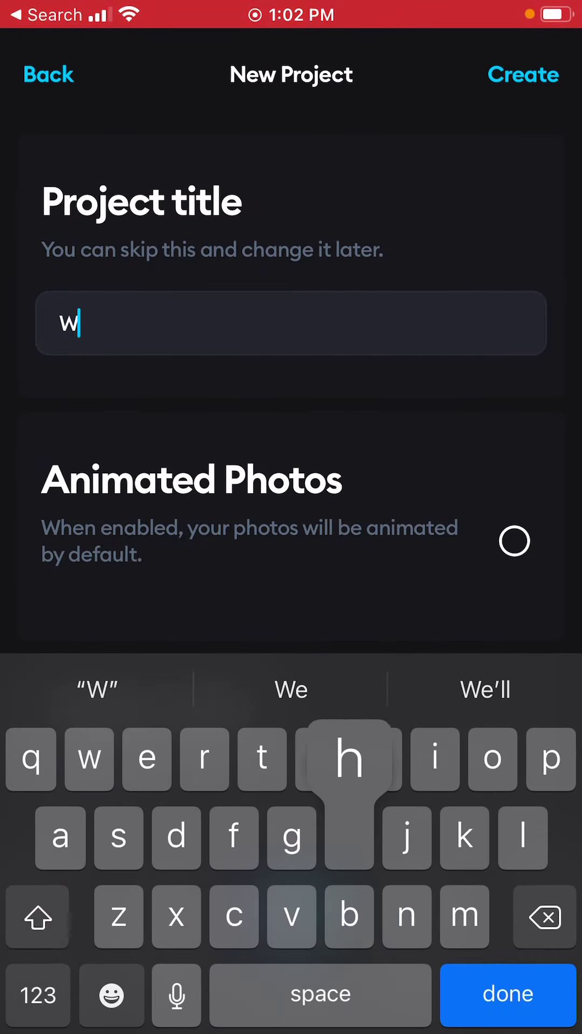
{"action": "type", "text": "hale "}
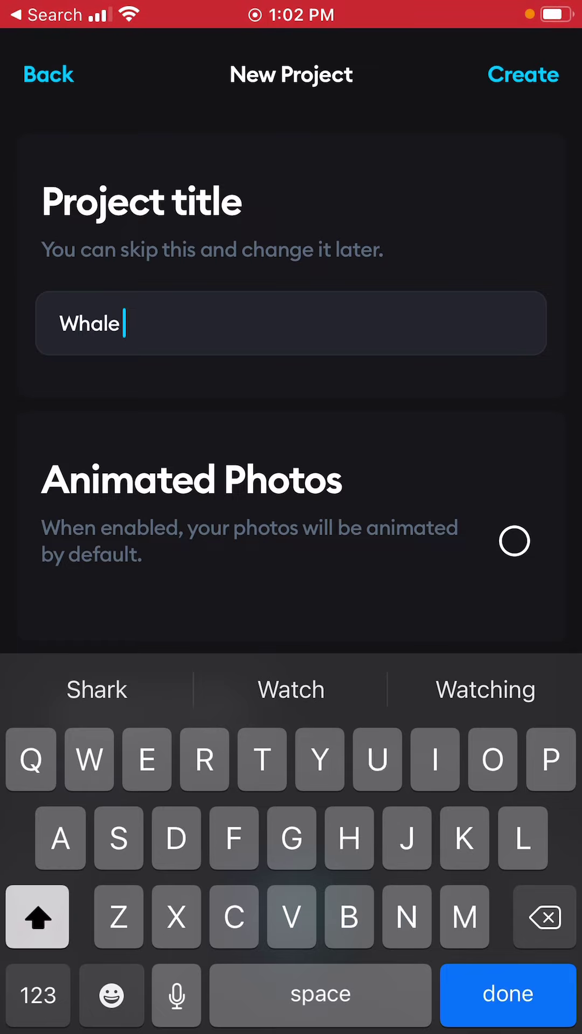
{"action": "type", "text": "Under "}
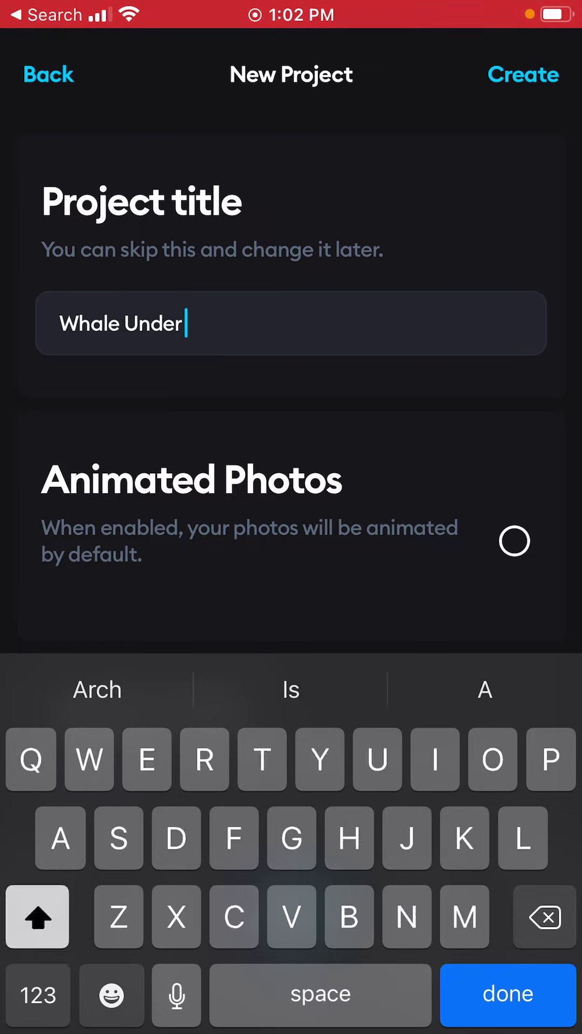
{"action": "type", "text": "Arch"}
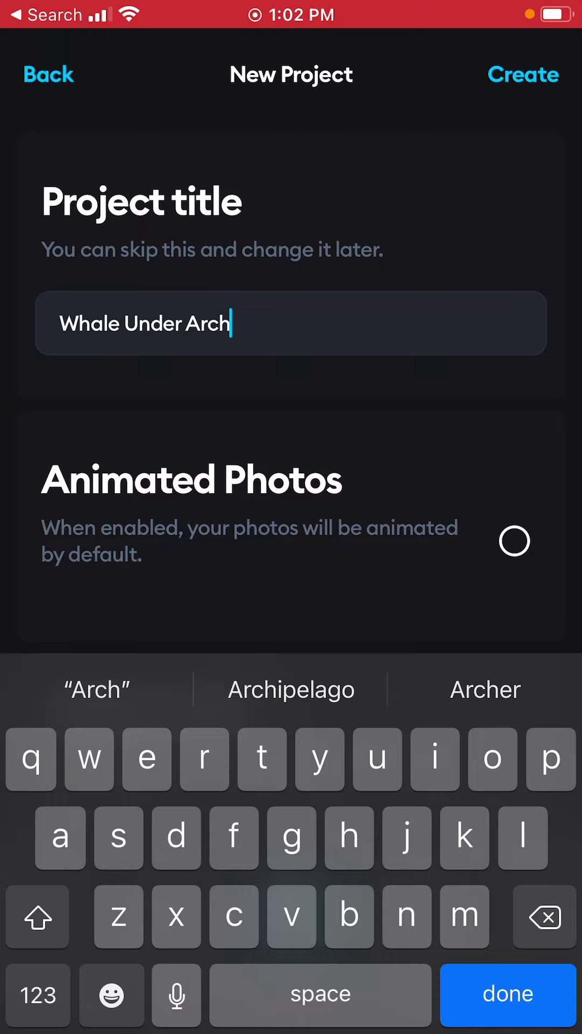
{"action": "left_click", "coordinate": [523, 74]}
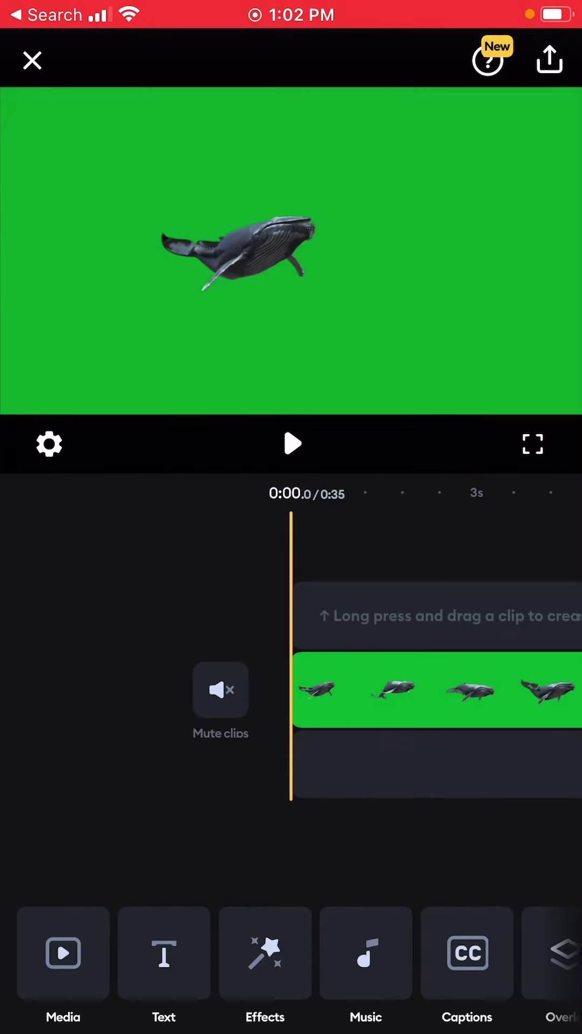
{"action": "left_click_drag", "start_coordinate": [436, 689], "coordinate": [97, 689]}
- Move the Delicate Arch photo beneath the whale clip and trim it to about 7 seconds
{"action": "left_click_drag", "start_coordinate": [243, 689], "coordinate": [299, 689]}
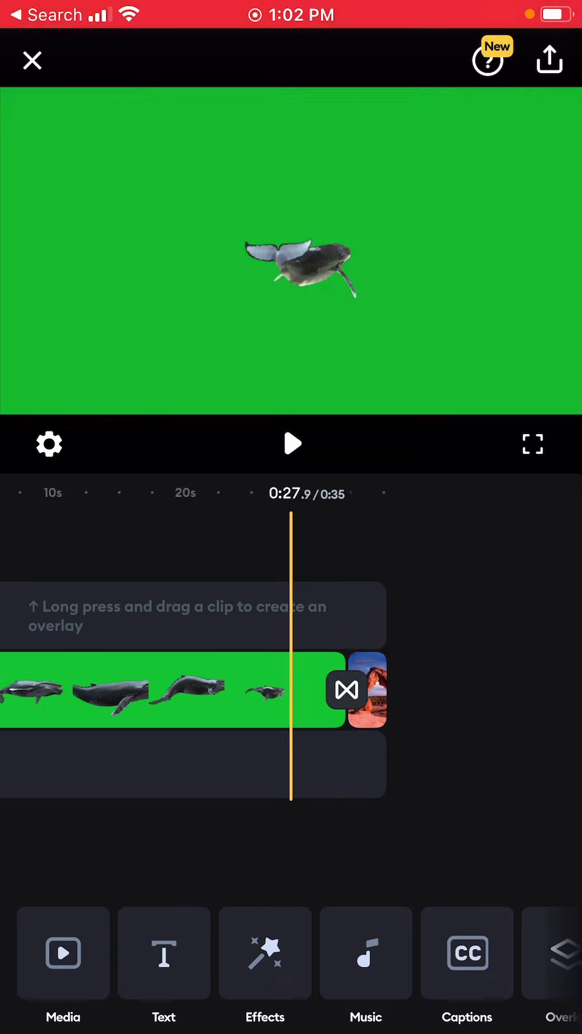
{"action": "left_click_drag", "start_coordinate": [242, 689], "coordinate": [387, 689]}
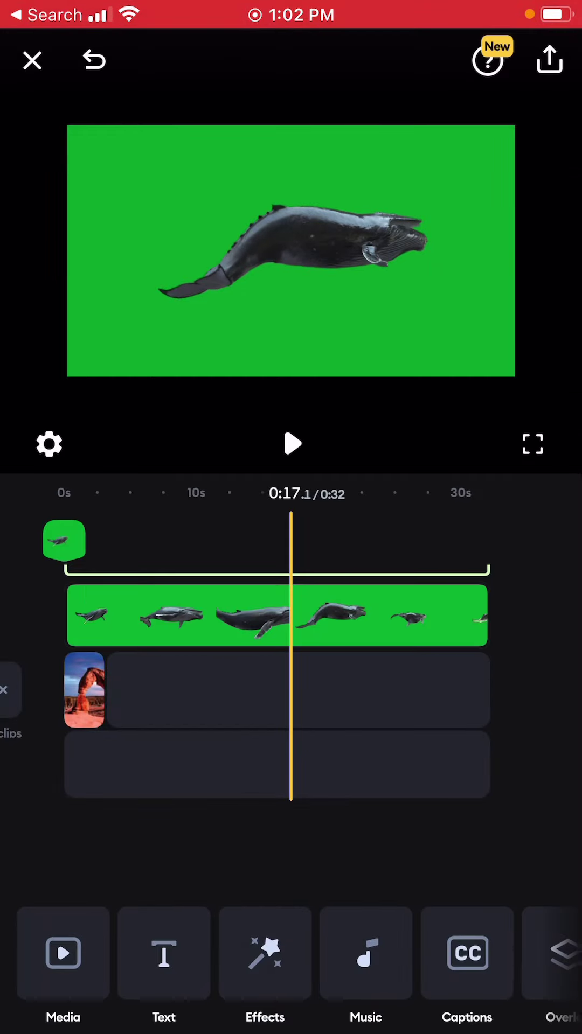
{"action": "mouse_move", "coordinate": [243, 689]}
{"action": "left_mouse_down"}
{"action": "mouse_move", "coordinate": [420, 690]}
{"action": "mouse_move", "coordinate": [334, 689]}
{"action": "mouse_move", "coordinate": [380, 690]}
{"action": "left_mouse_up"}
{"action": "left_click", "coordinate": [305, 689]}
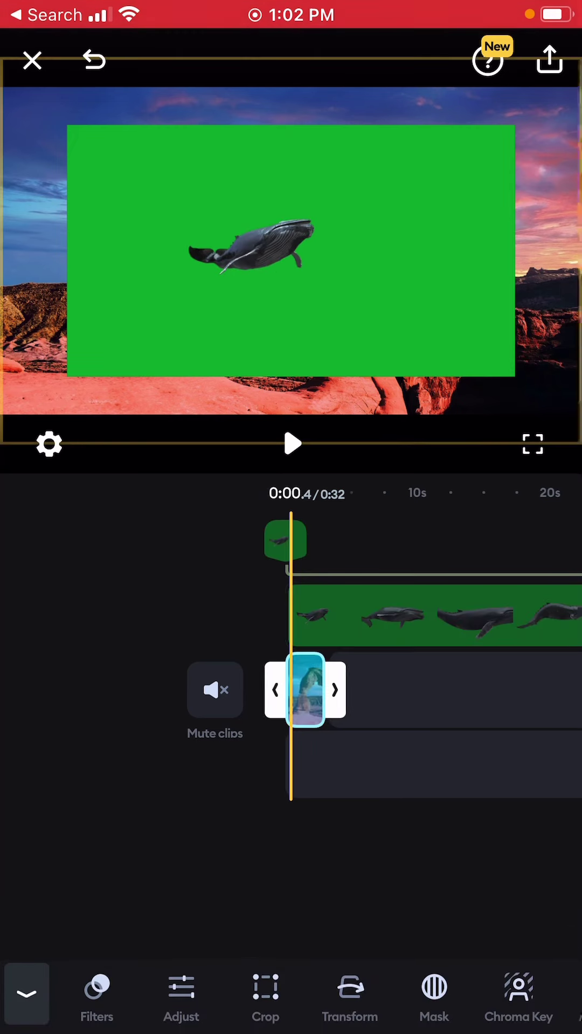
{"action": "left_click_drag", "start_coordinate": [335, 689], "coordinate": [453, 689]}
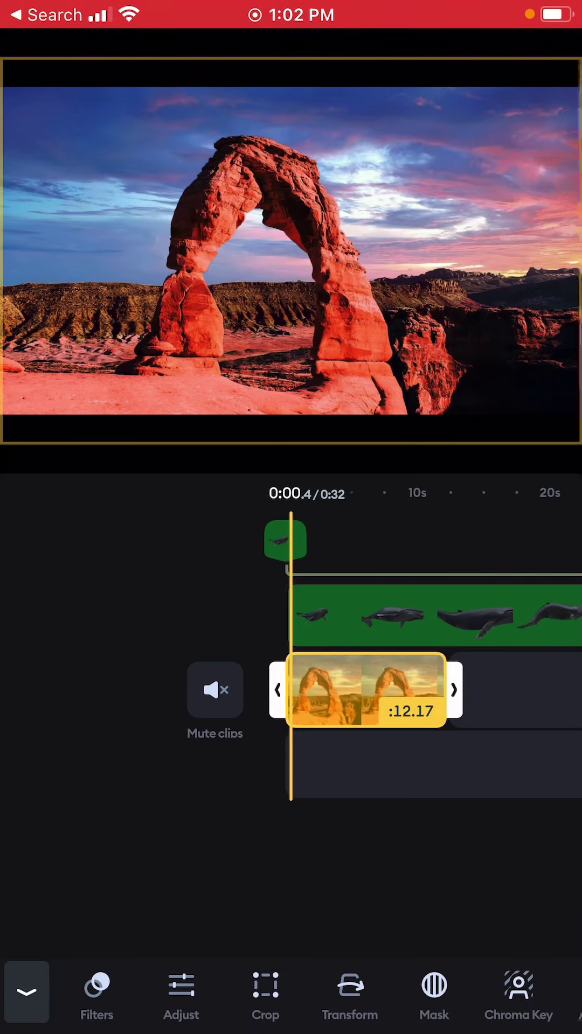
{"action": "left_click_drag", "start_coordinate": [404, 689], "coordinate": [292, 689]}
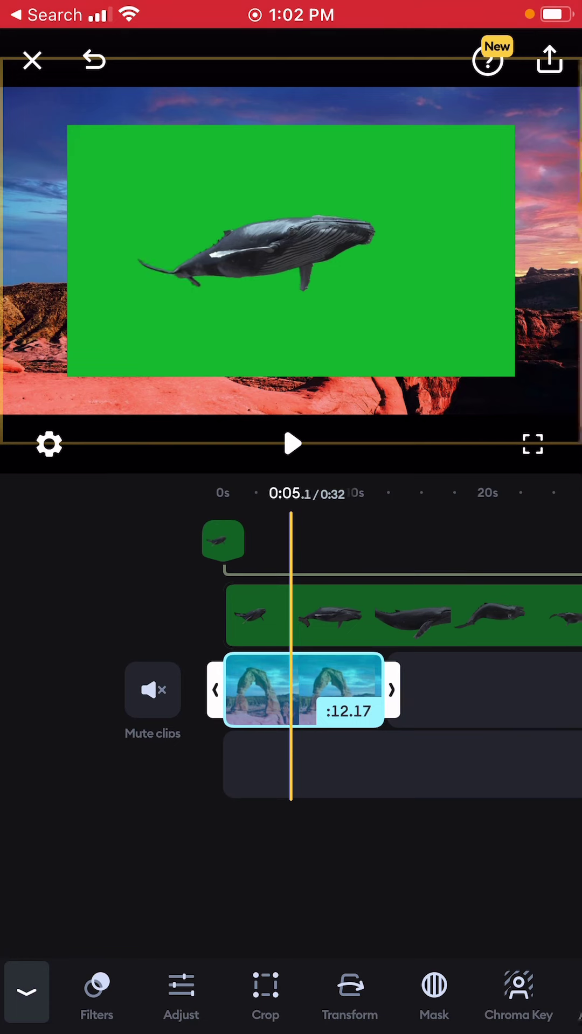
{"action": "left_click_drag", "start_coordinate": [391, 689], "coordinate": [319, 689]}
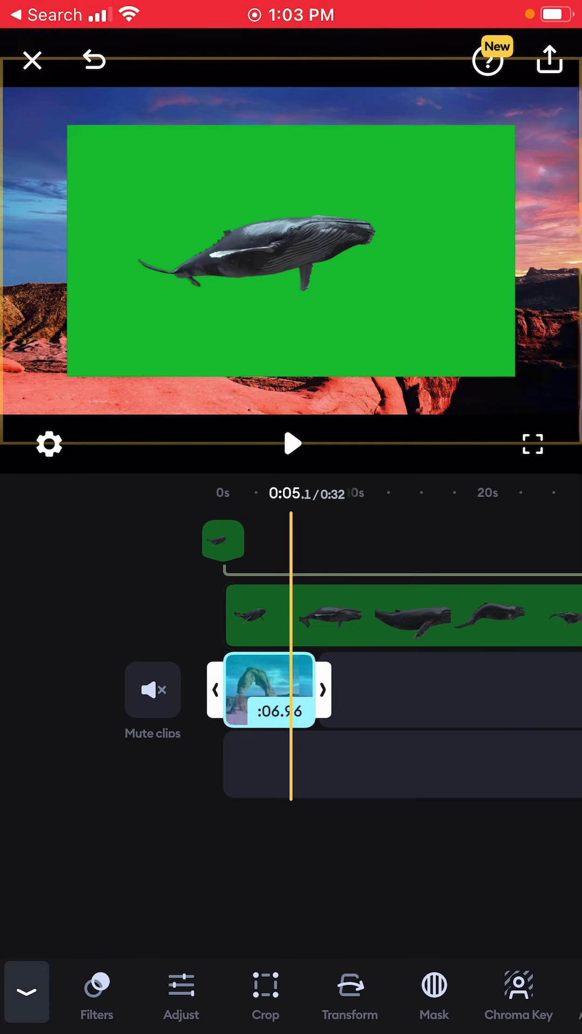
- Set the whale clip's speed to 4.5x, then scrub to confirm the seven-second timing
{"action": "left_click", "coordinate": [404, 616]}
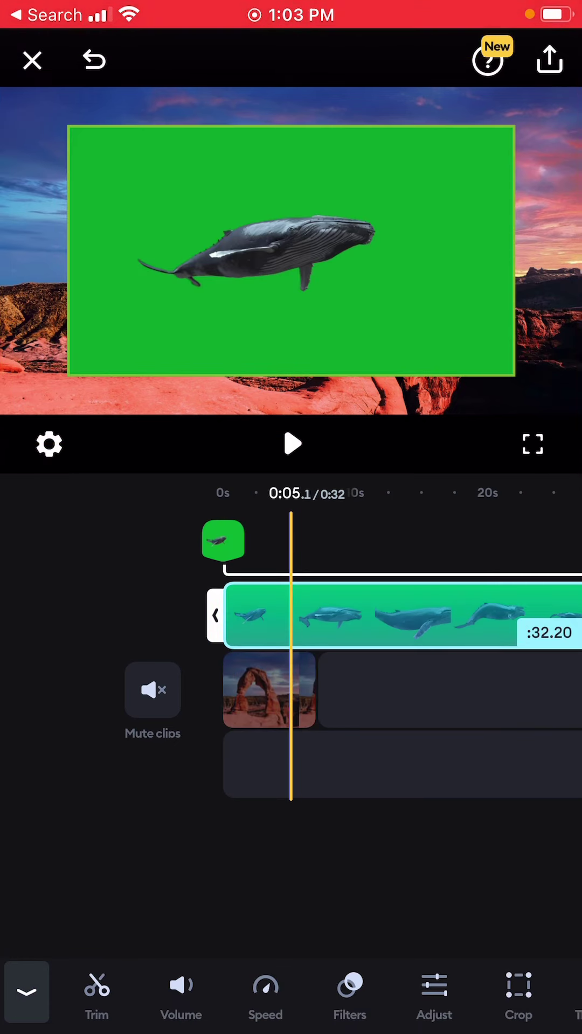
{"action": "left_click", "coordinate": [265, 994]}
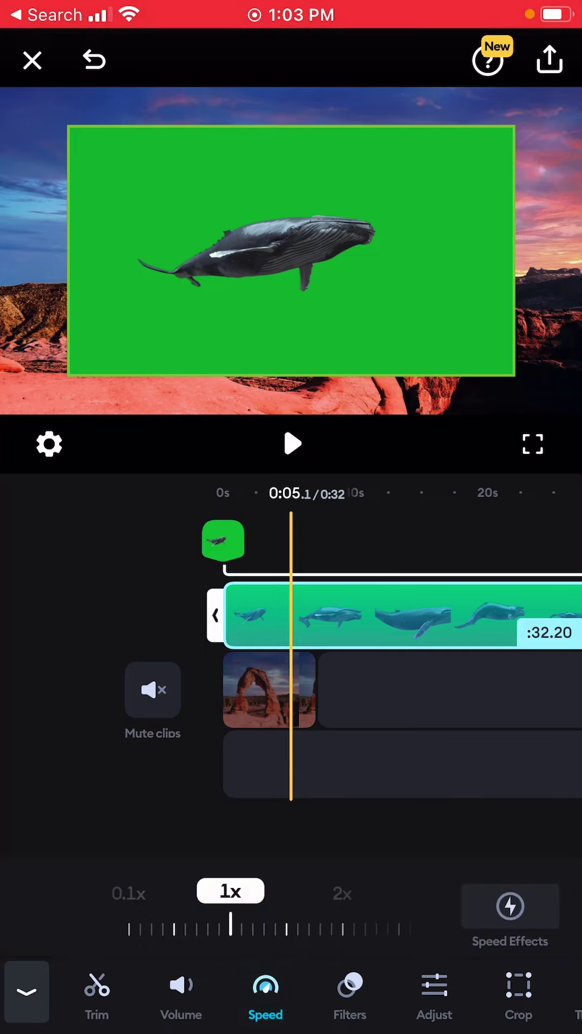
{"action": "left_click_drag", "start_coordinate": [380, 929], "coordinate": [121, 929]}
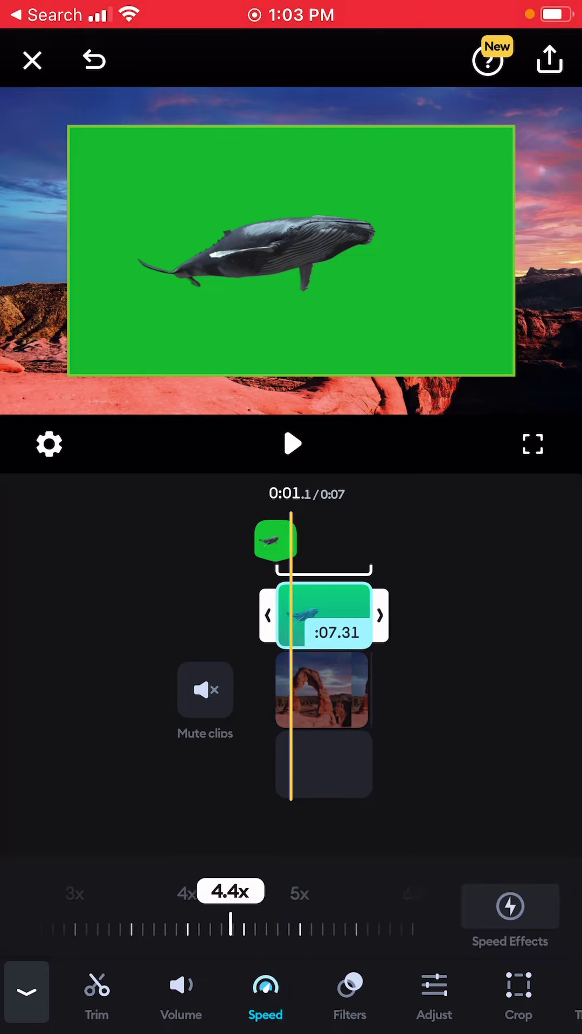
{"action": "left_click_drag", "start_coordinate": [231, 929], "coordinate": [218, 929]}
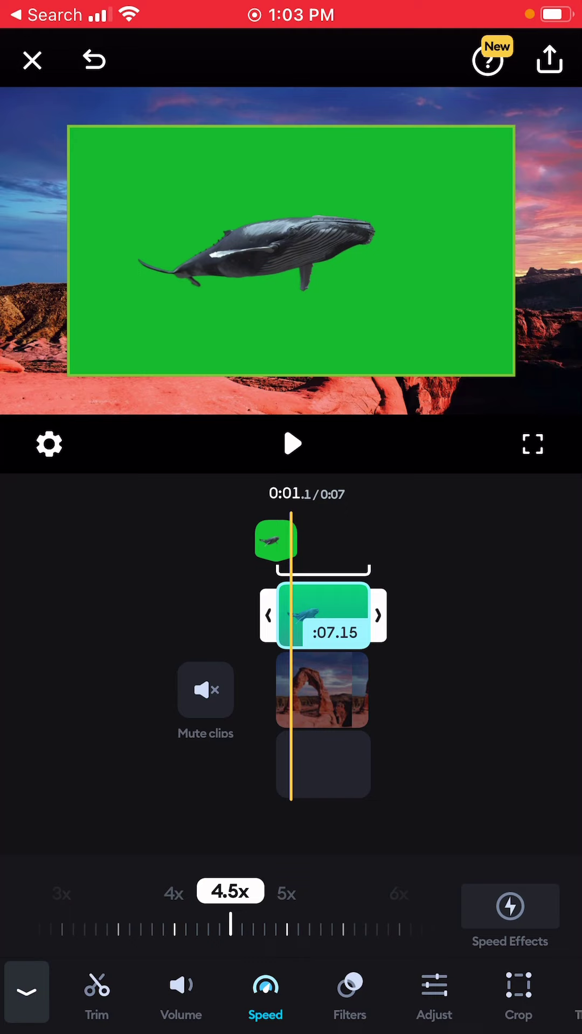
{"action": "left_click", "coordinate": [26, 992]}
{"action": "left_click", "coordinate": [323, 690]}
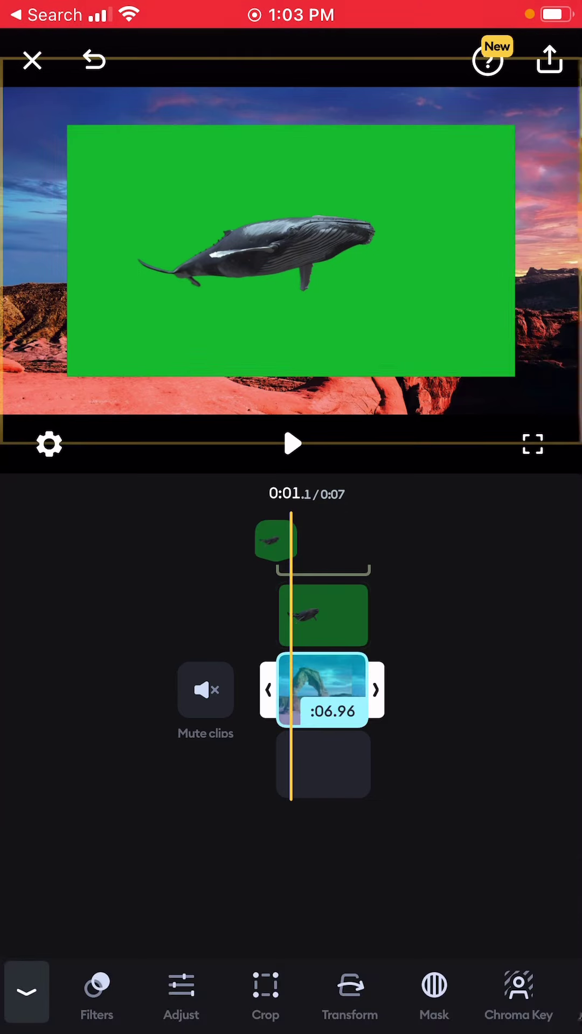
{"action": "left_click", "coordinate": [27, 992]}
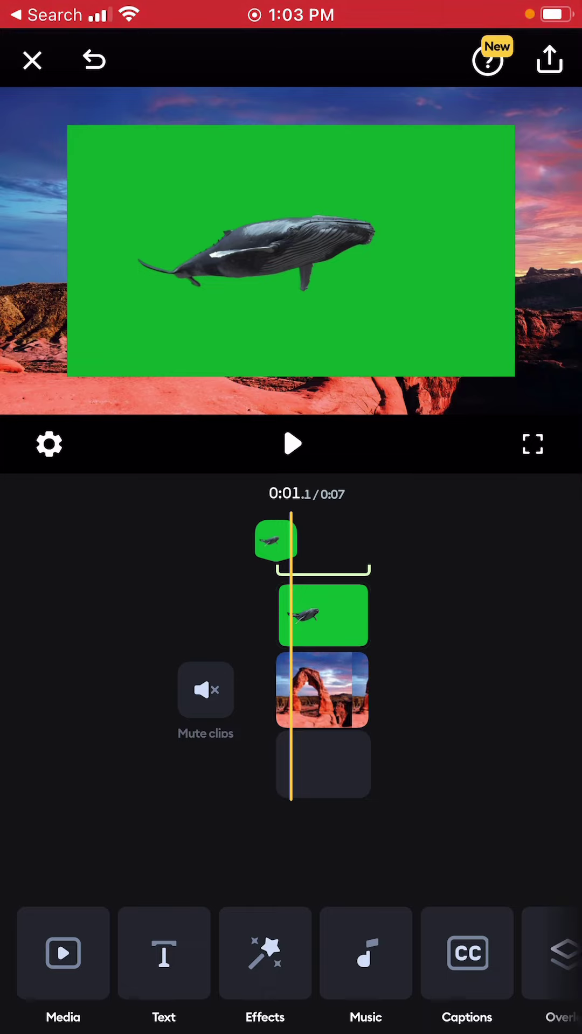
{"action": "mouse_move", "coordinate": [324, 687]}
{"action": "left_mouse_down"}
{"action": "mouse_move", "coordinate": [337, 687]}
{"action": "mouse_move", "coordinate": [248, 687]}
{"action": "mouse_move", "coordinate": [326, 687]}
{"action": "mouse_move", "coordinate": [307, 687]}
{"action": "left_mouse_up"}
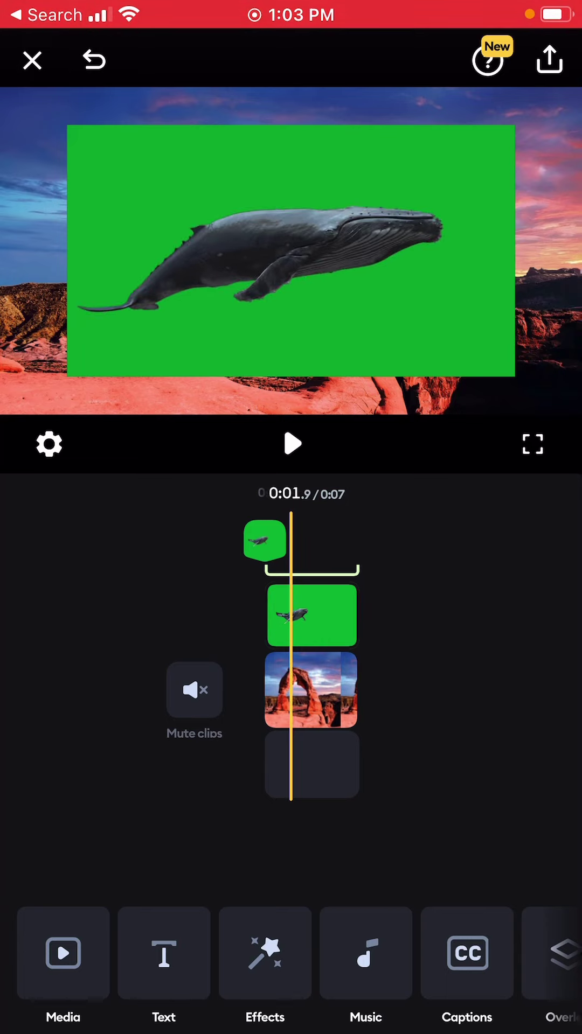
- Apply Chroma Key to the whale clip, sampling the green background to remove it
{"action": "left_click", "coordinate": [311, 616]}
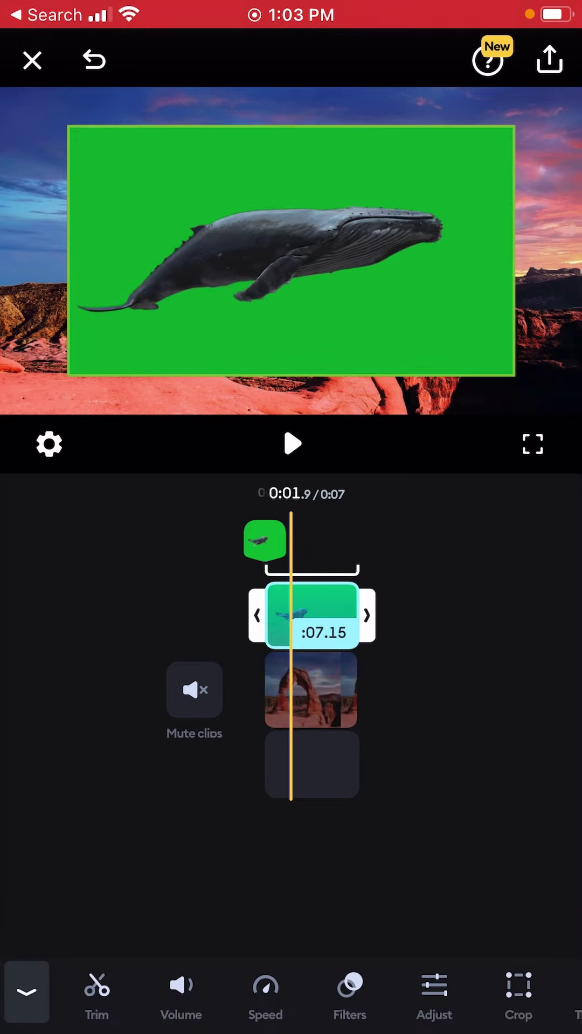
{"action": "left_click_drag", "start_coordinate": [486, 994], "coordinate": [243, 995]}
{"action": "left_click_drag", "start_coordinate": [405, 994], "coordinate": [308, 994]}
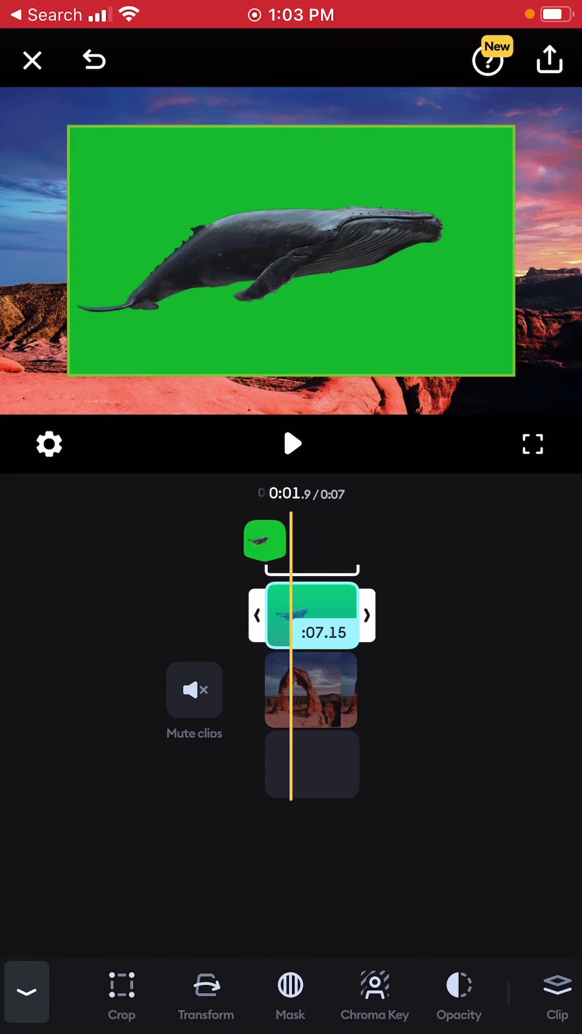
{"action": "left_click", "coordinate": [338, 994]}
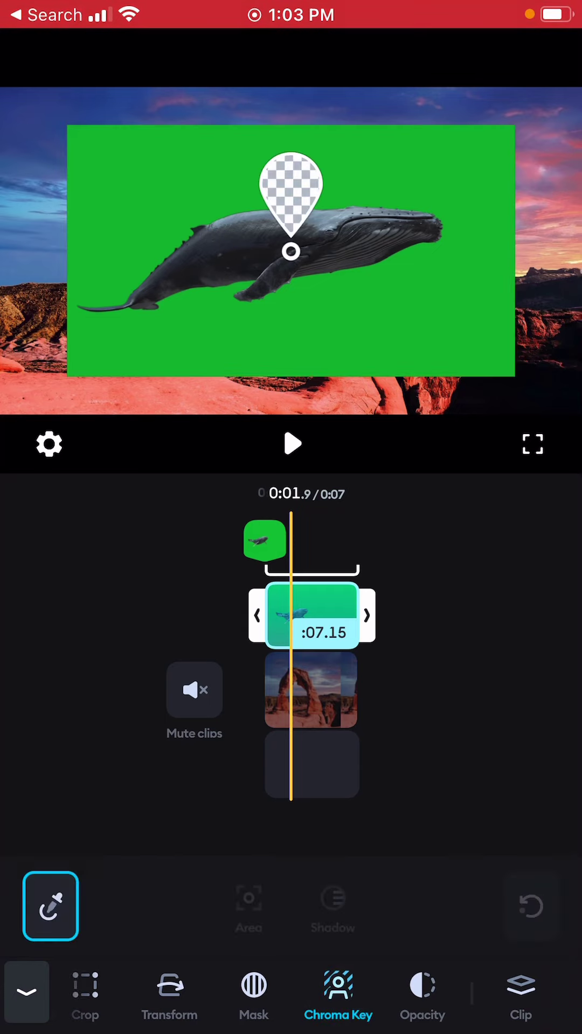
{"action": "mouse_move", "coordinate": [291, 251]}
{"action": "left_mouse_down"}
{"action": "mouse_move", "coordinate": [413, 284]}
{"action": "mouse_move", "coordinate": [503, 270]}
{"action": "left_mouse_up"}
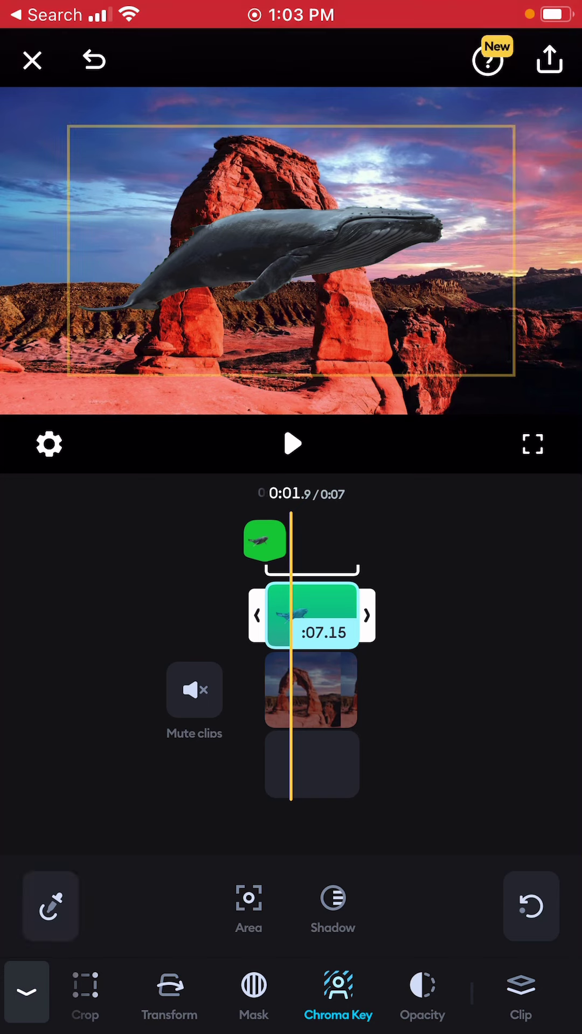
{"action": "left_click", "coordinate": [27, 992]}
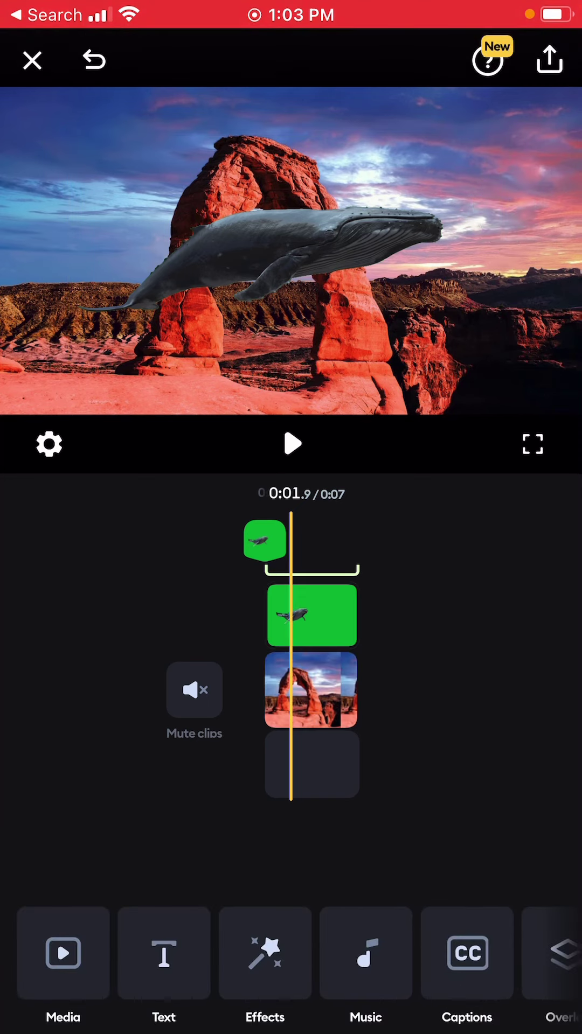
- Resize the arch background and the whale clip, then scrub through to review the composite
{"action": "left_click", "coordinate": [311, 689]}
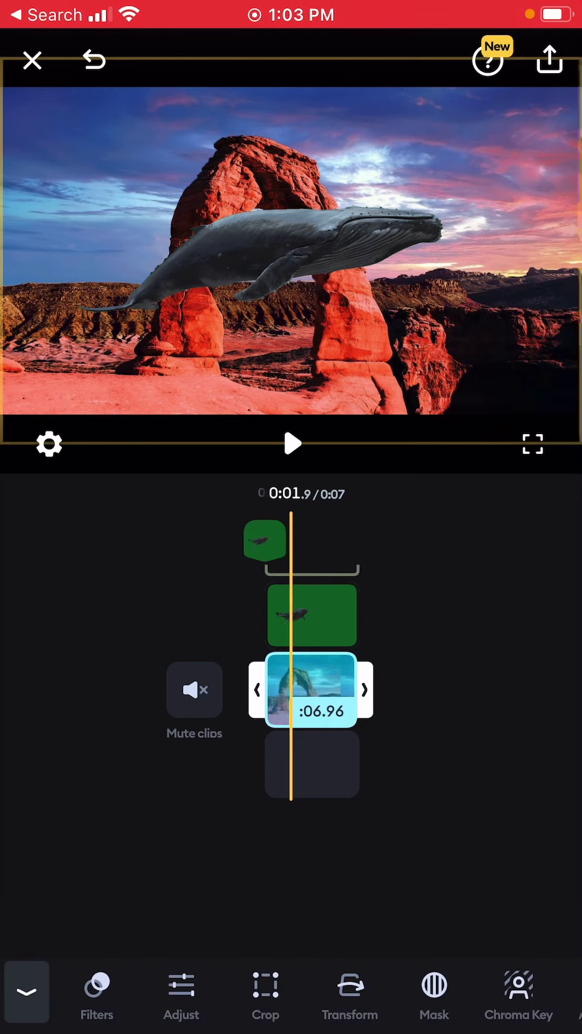
{"action": "scroll", "coordinate": [291, 251], "scroll_direction": "up", "scroll_amount": 5}
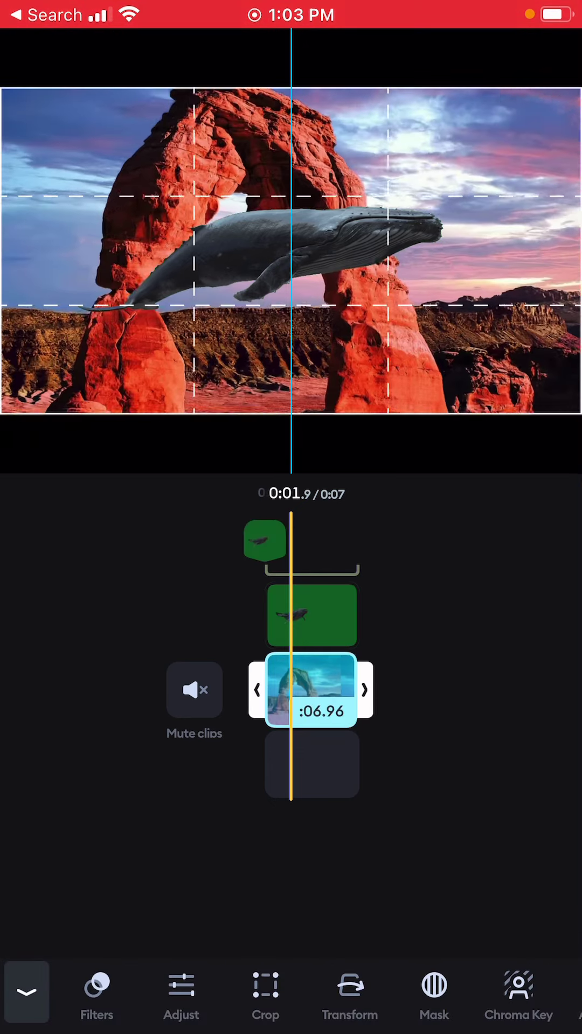
{"action": "scroll", "coordinate": [291, 251], "scroll_direction": "down", "scroll_amount": 3}
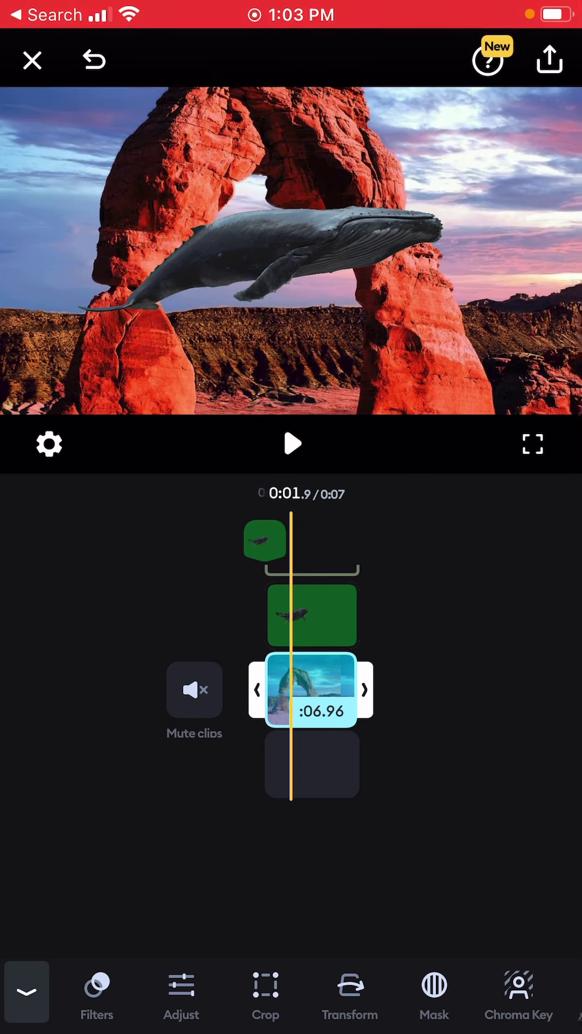
{"action": "left_click", "coordinate": [311, 614]}
{"action": "scroll", "coordinate": [275, 255], "scroll_direction": "down", "scroll_amount": 3}
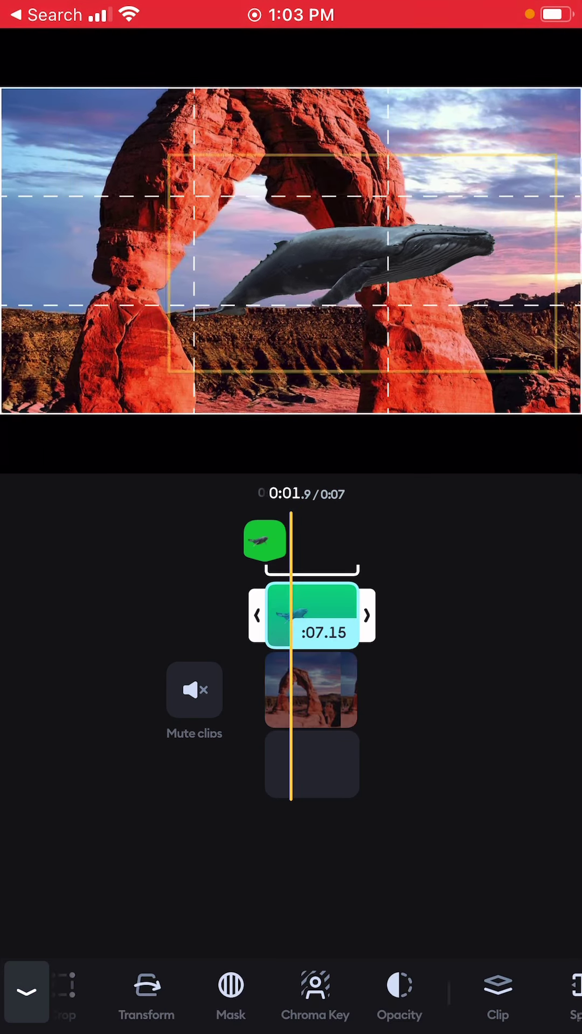
{"action": "left_click_drag", "start_coordinate": [311, 695], "coordinate": [340, 695]}
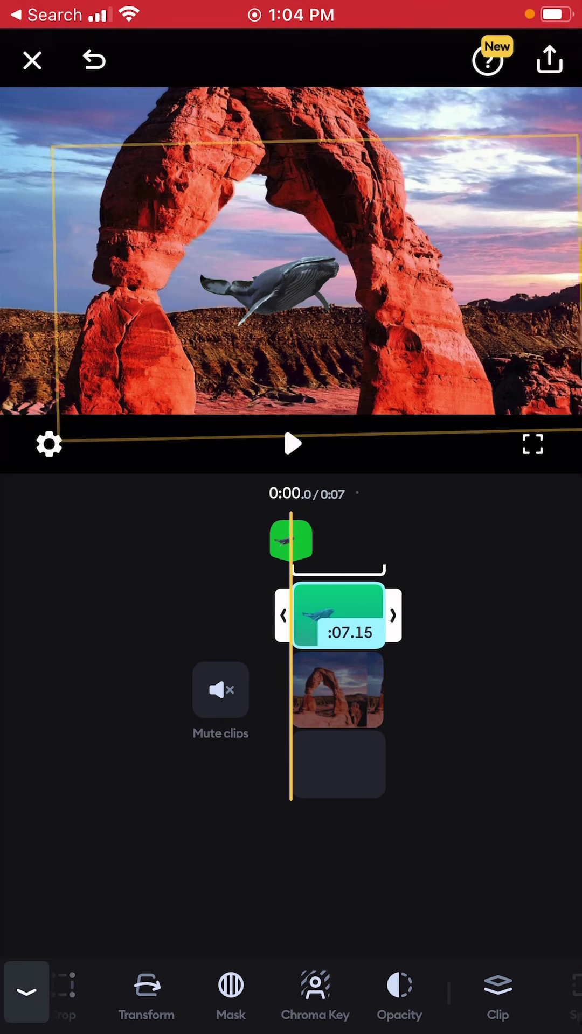
{"action": "scroll", "coordinate": [266, 291], "scroll_direction": "up", "scroll_amount": 2}
{"action": "left_click_drag", "start_coordinate": [356, 760], "coordinate": [283, 759]}
{"action": "mouse_move", "coordinate": [242, 760]}
{"action": "left_mouse_down"}
{"action": "mouse_move", "coordinate": [332, 760]}
{"action": "mouse_move", "coordinate": [254, 760]}
{"action": "left_mouse_up"}
{"action": "left_click", "coordinate": [26, 992]}
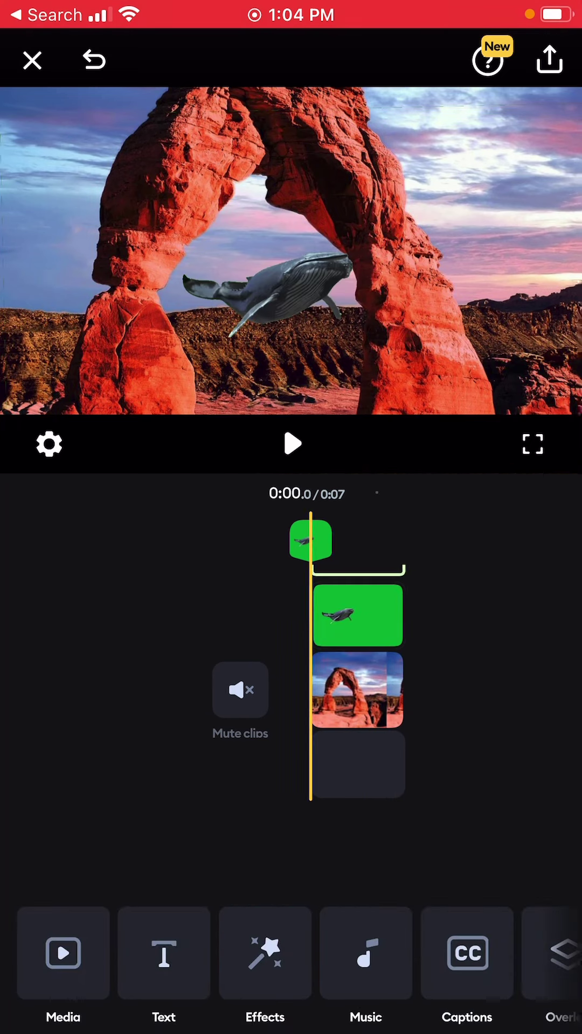
{"action": "mouse_move", "coordinate": [339, 759]}
{"action": "left_mouse_down"}
{"action": "mouse_move", "coordinate": [229, 760]}
{"action": "mouse_move", "coordinate": [354, 760]}
{"action": "left_mouse_up"}
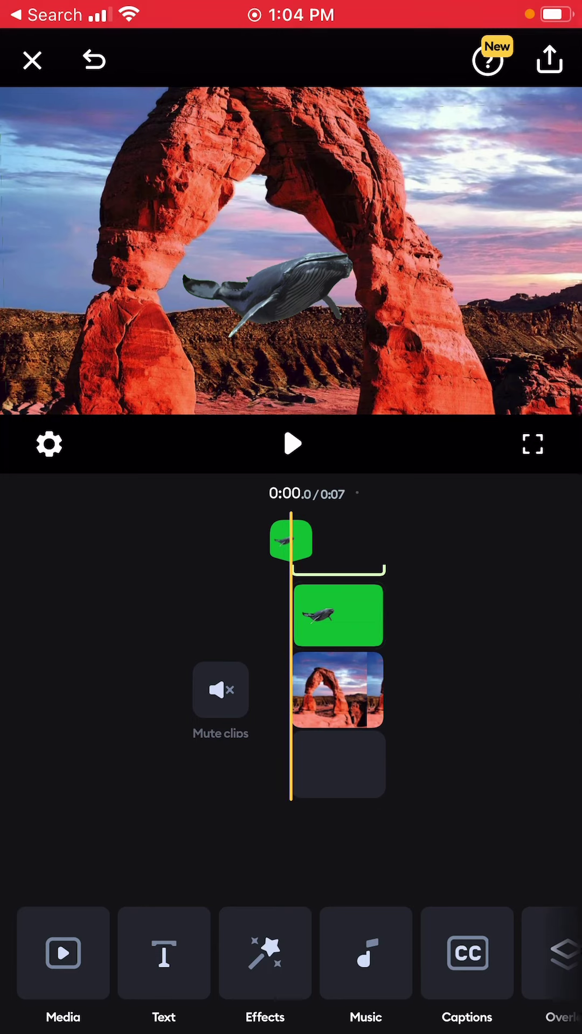
- Turn on Ken Burns for the arch background, shifting its end frame to show more sky
{"action": "left_click", "coordinate": [338, 689]}
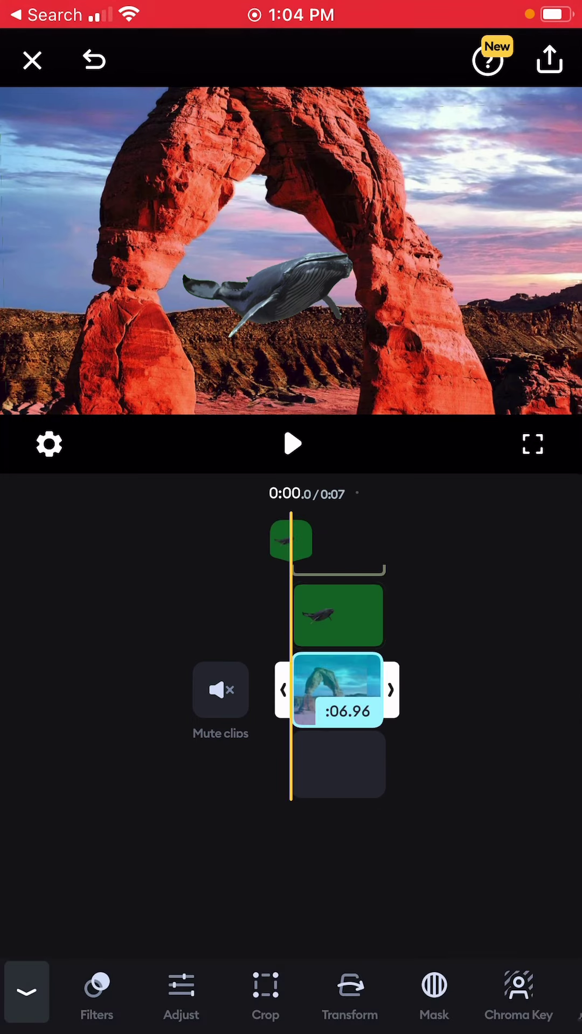
{"action": "left_click_drag", "start_coordinate": [501, 994], "coordinate": [97, 994]}
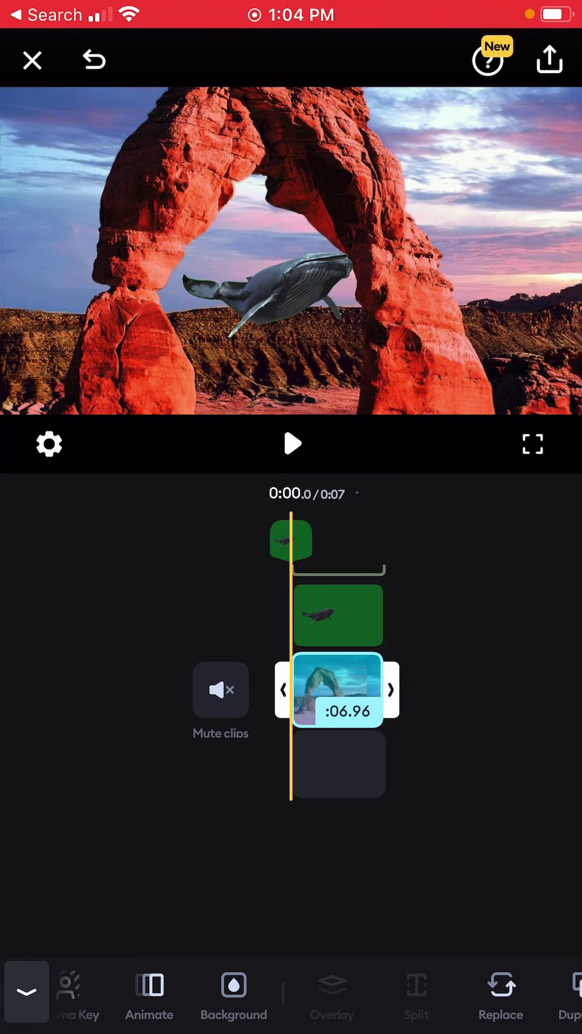
{"action": "left_click", "coordinate": [149, 994]}
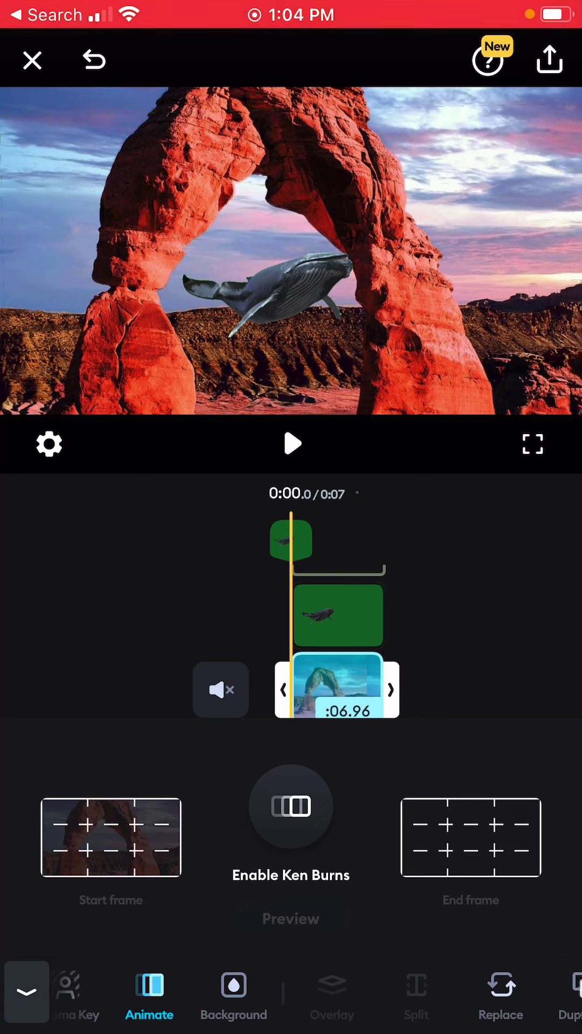
{"action": "left_click", "coordinate": [291, 807]}
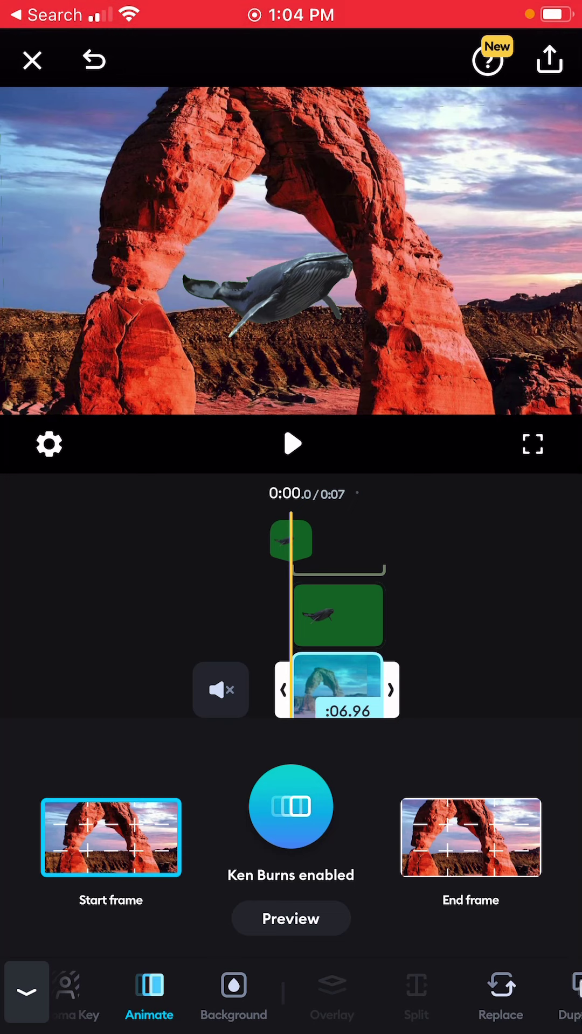
{"action": "left_click", "coordinate": [470, 837]}
{"action": "left_click_drag", "start_coordinate": [404, 243], "coordinate": [186, 242]}
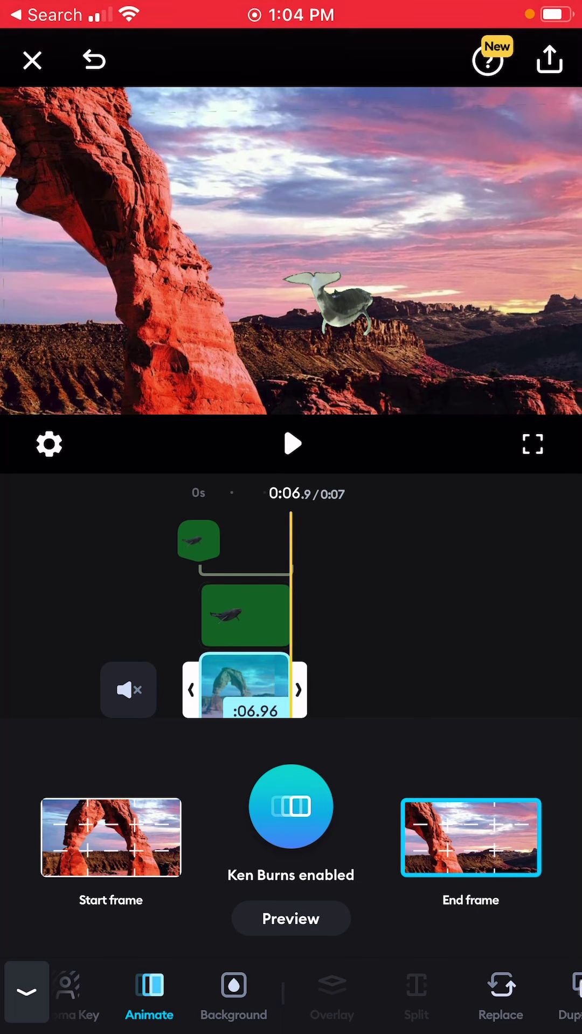
{"action": "mouse_move", "coordinate": [243, 243]}
{"action": "left_mouse_down"}
{"action": "mouse_move", "coordinate": [404, 243]}
{"action": "mouse_move", "coordinate": [202, 243]}
{"action": "left_mouse_up"}
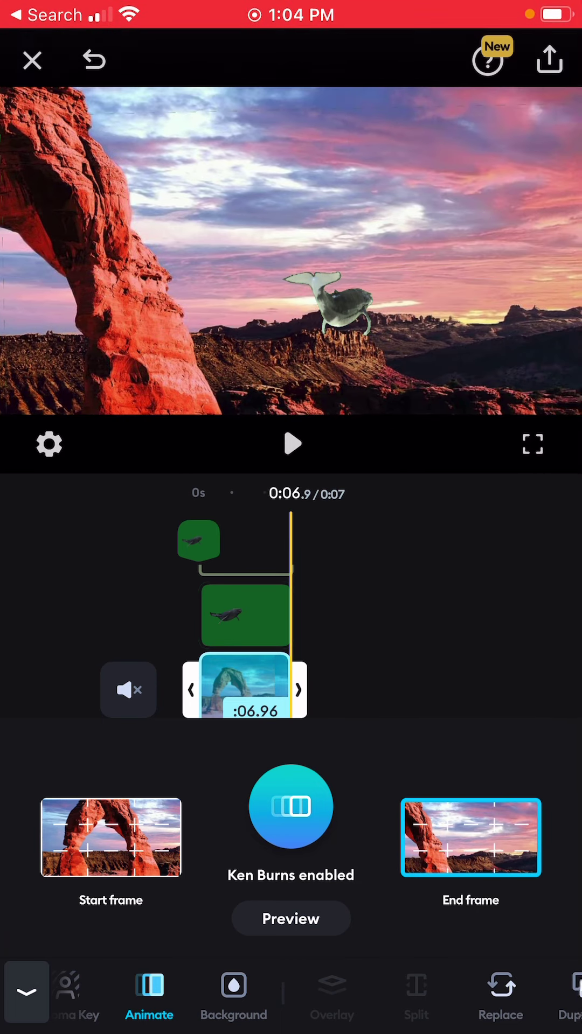
{"action": "left_click_drag", "start_coordinate": [291, 242], "coordinate": [287, 291]}
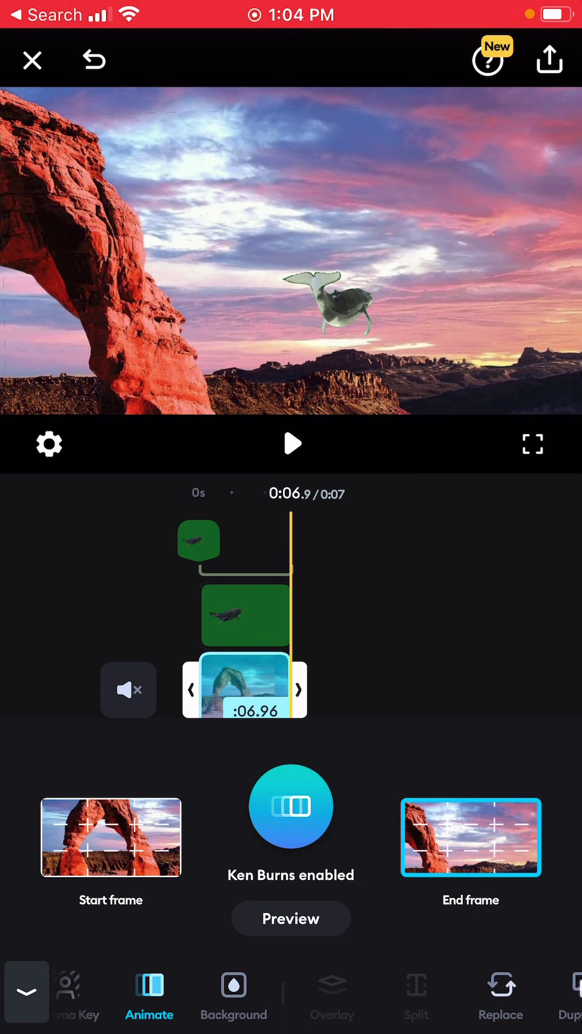
{"action": "left_click", "coordinate": [26, 991]}
{"action": "left_click_drag", "start_coordinate": [242, 614], "coordinate": [485, 615]}
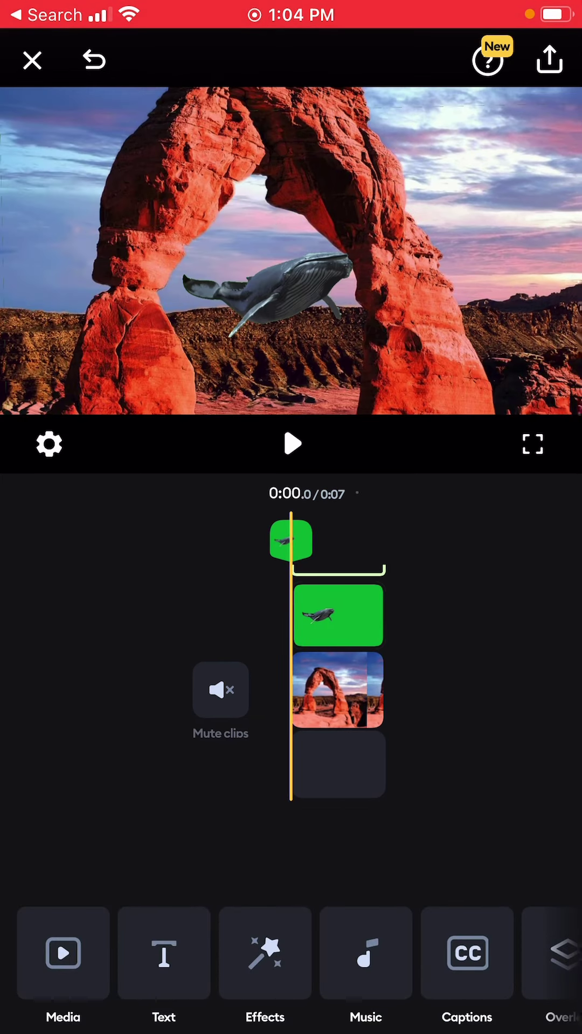
{"action": "left_click", "coordinate": [292, 444]}
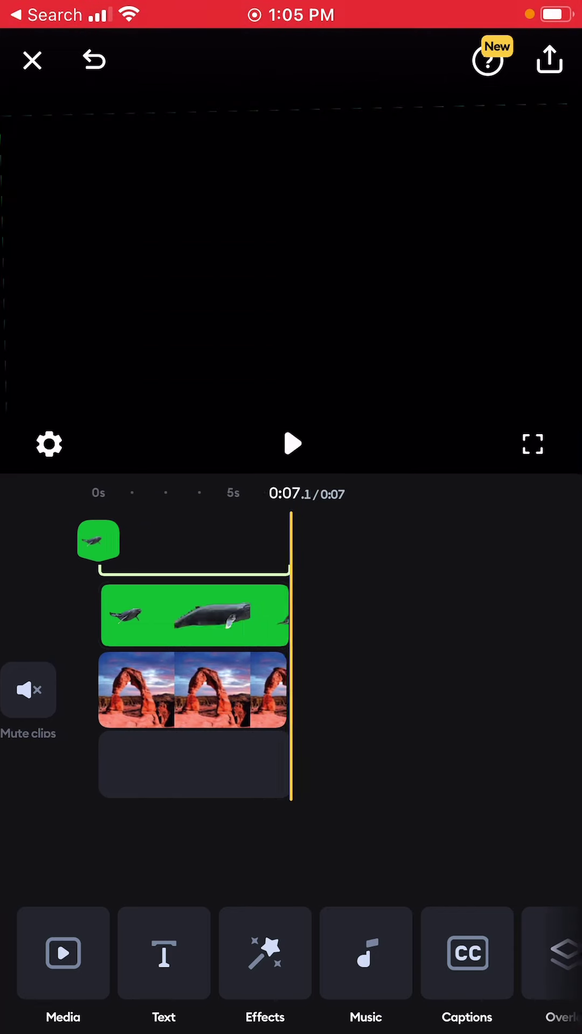
{"action": "left_click", "coordinate": [162, 614]}
{"action": "mouse_move", "coordinate": [202, 687]}
{"action": "left_mouse_down"}
{"action": "mouse_move", "coordinate": [158, 687]}
{"action": "mouse_move", "coordinate": [352, 687]}
{"action": "mouse_move", "coordinate": [167, 687]}
{"action": "left_mouse_up"}
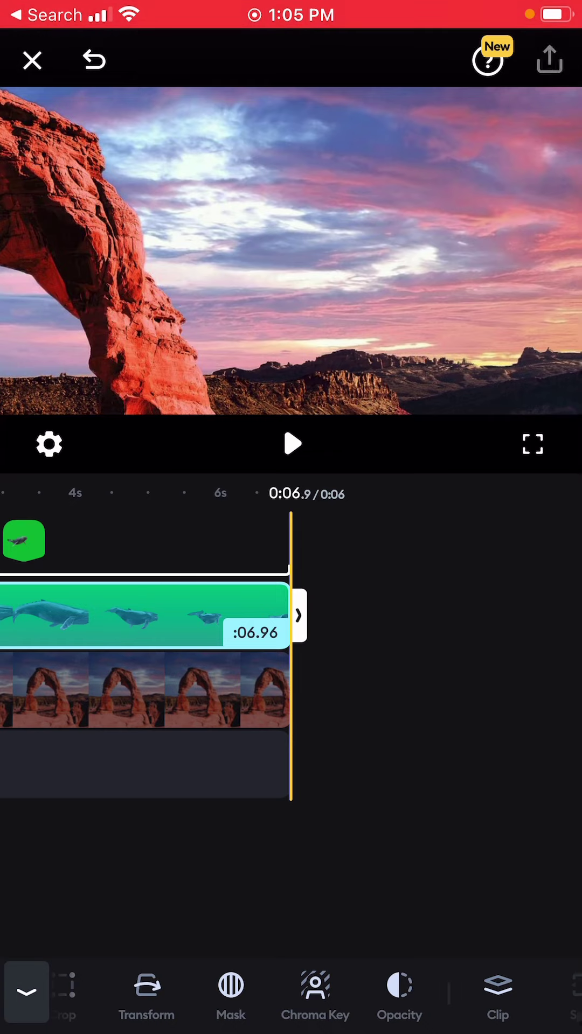
- Save the video at Full HD 1080p and 30 fps, then close the editor
{"action": "left_click", "coordinate": [549, 60]}
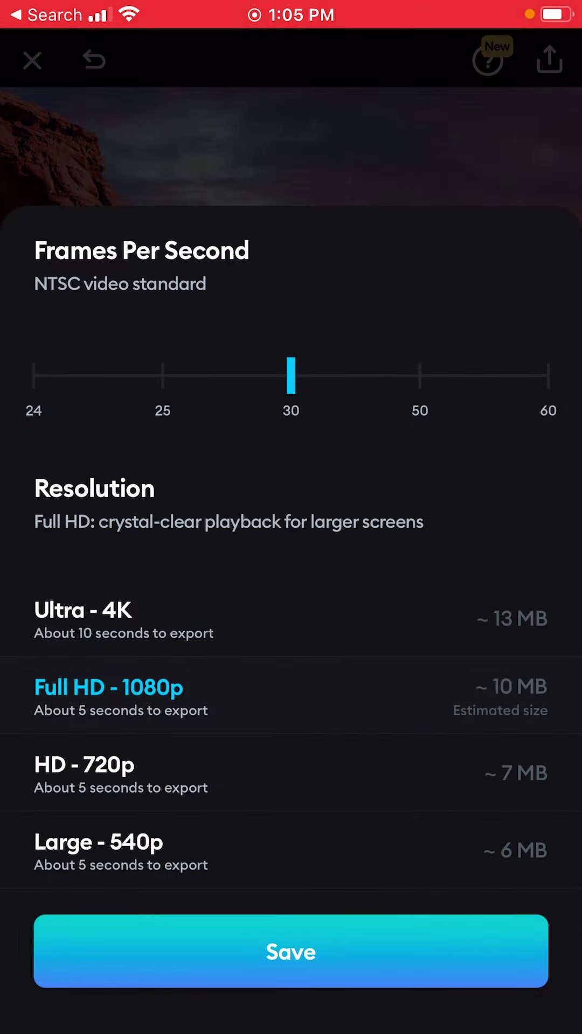
{"action": "left_click", "coordinate": [291, 952]}
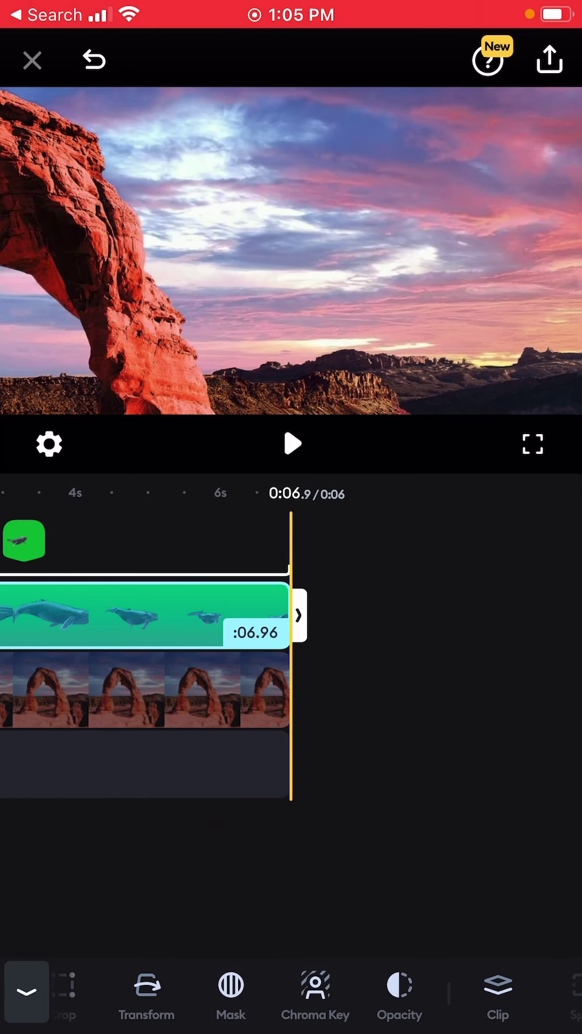
{"action": "left_click", "coordinate": [33, 60]}
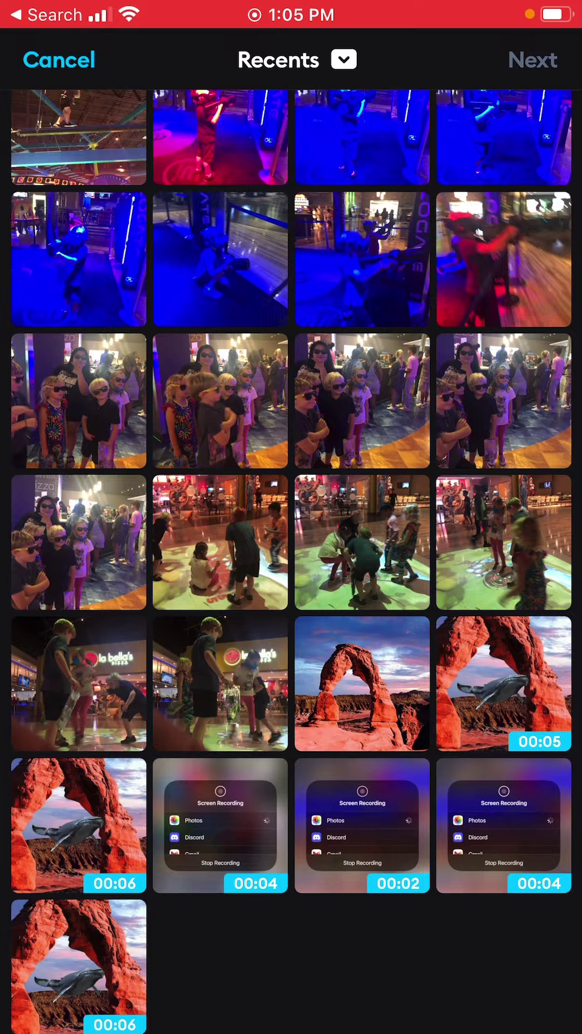
- Create the 'Whale Final' project from the exported whale video in Recents
{"action": "left_click", "coordinate": [79, 961]}
{"action": "left_click", "coordinate": [533, 60]}
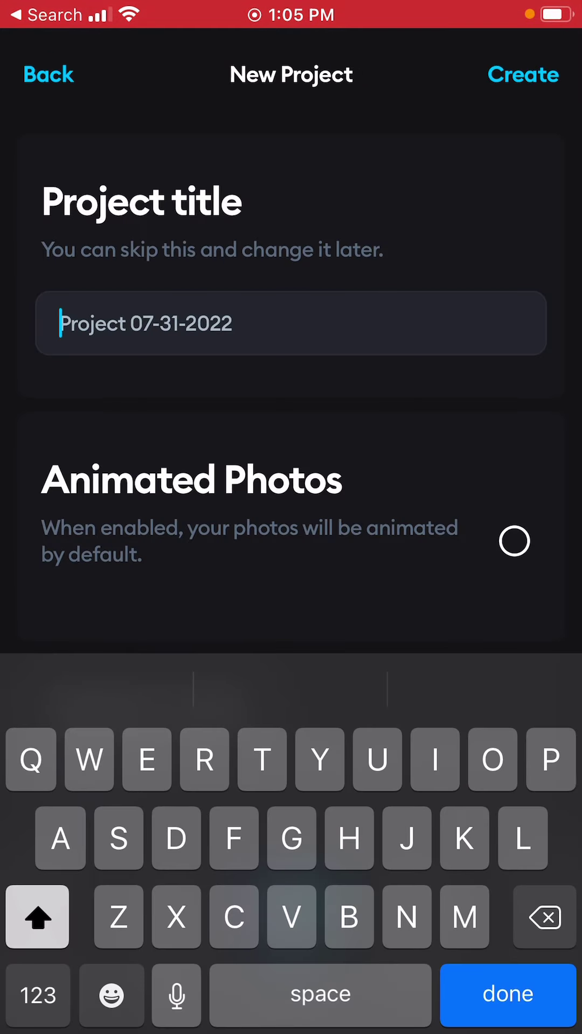
{"action": "type", "text": "Whale"}
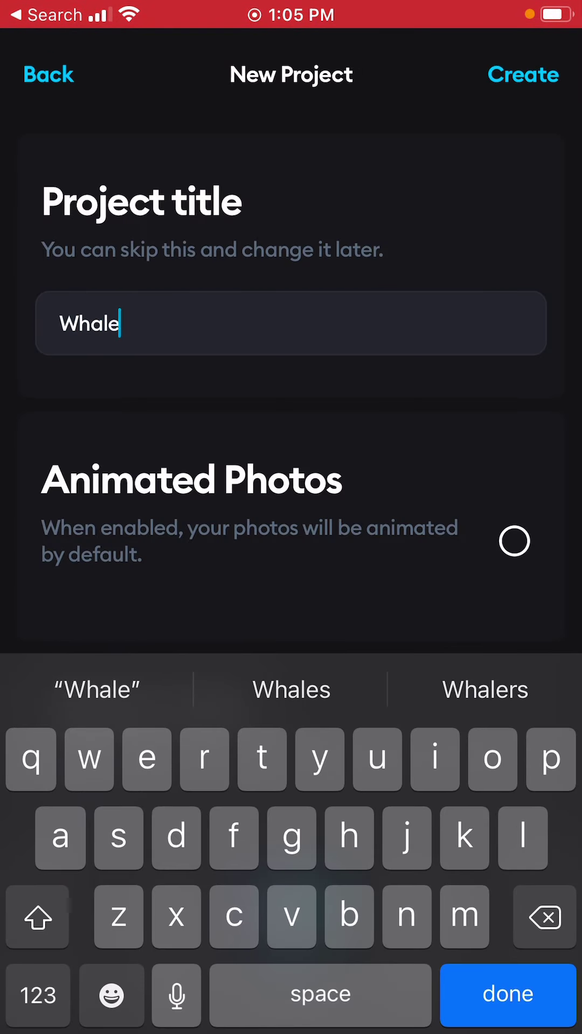
{"action": "type", "text": " Fin"}
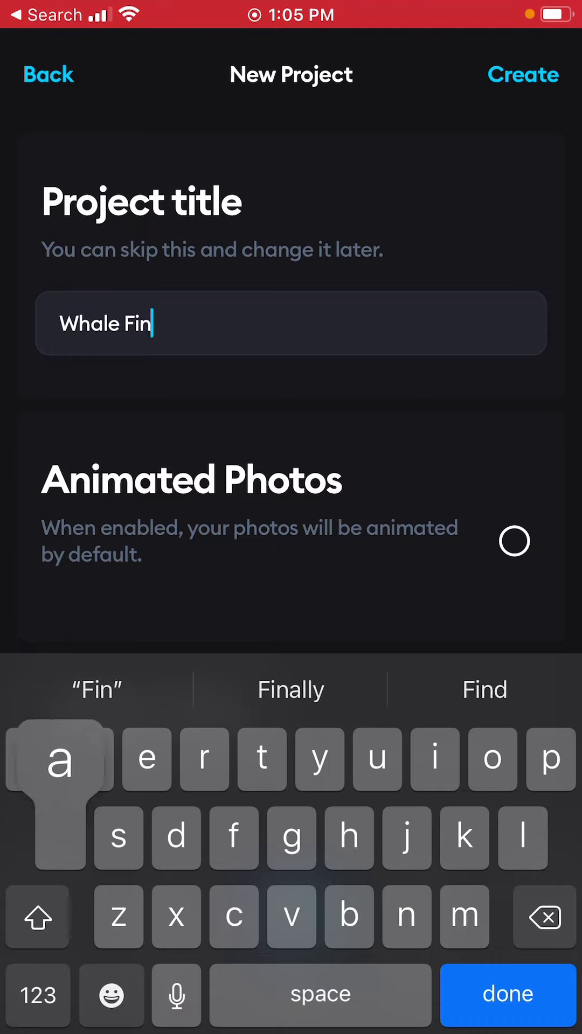
{"action": "type", "text": "al"}
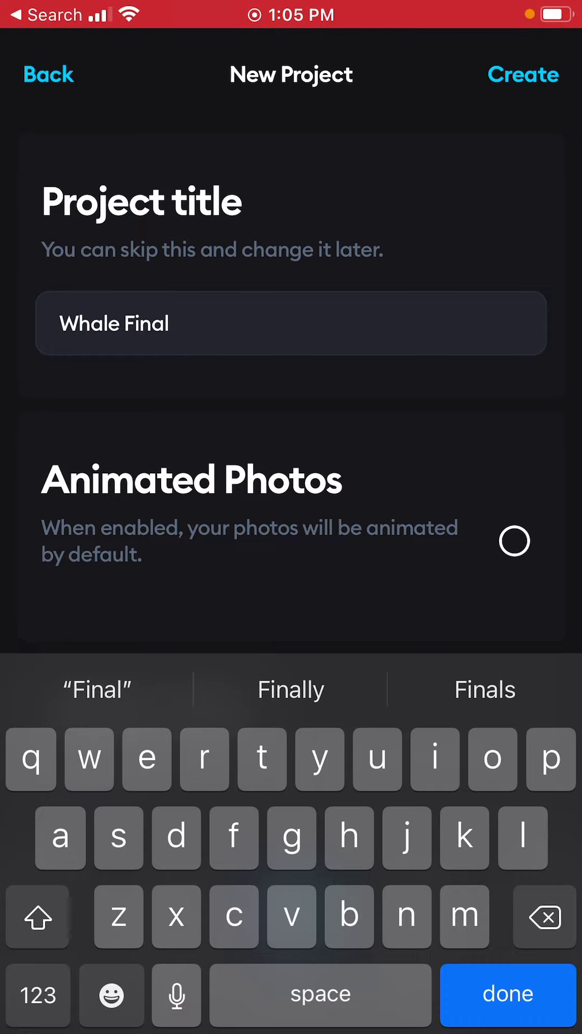
{"action": "left_click", "coordinate": [522, 75]}
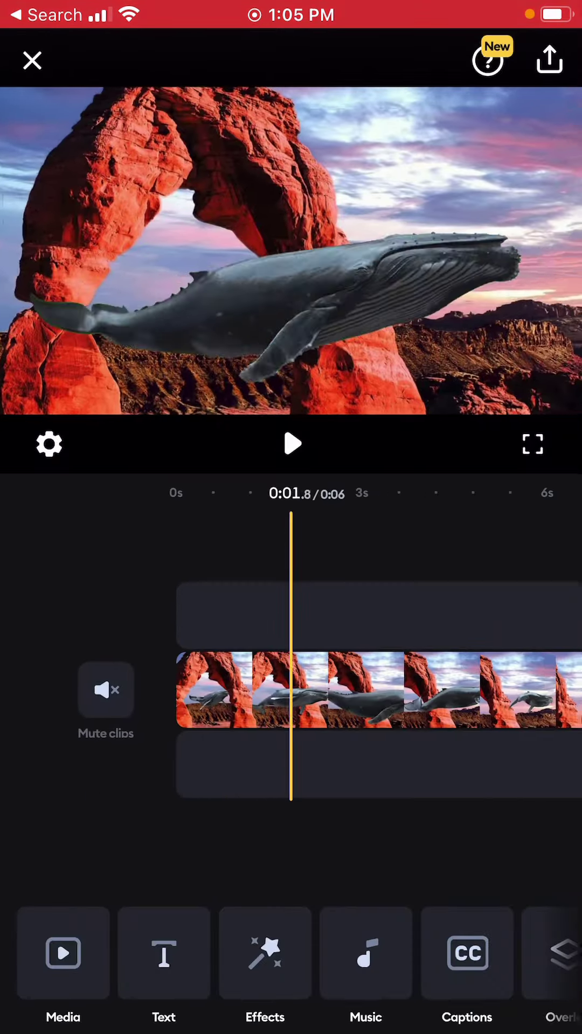
{"action": "left_click_drag", "start_coordinate": [444, 691], "coordinate": [202, 691]}
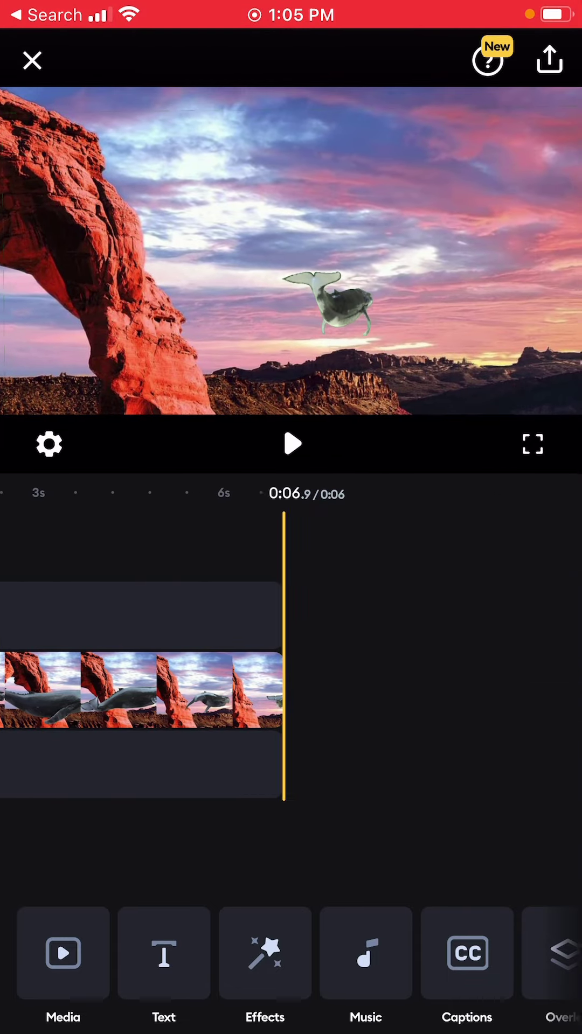
- Add a title segment after the whale video and delete its placeholder text, leaving a blank ending
{"action": "mouse_move", "coordinate": [243, 691]}
{"action": "left_mouse_down"}
{"action": "mouse_move", "coordinate": [301, 691]}
{"action": "mouse_move", "coordinate": [242, 692]}
{"action": "left_mouse_up"}
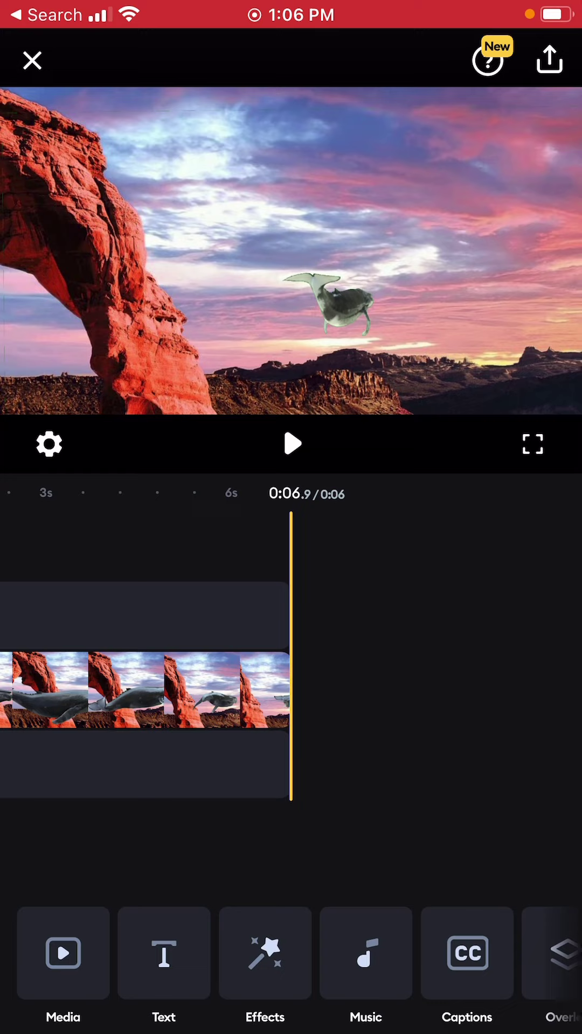
{"action": "left_click_drag", "start_coordinate": [485, 953], "coordinate": [134, 954]}
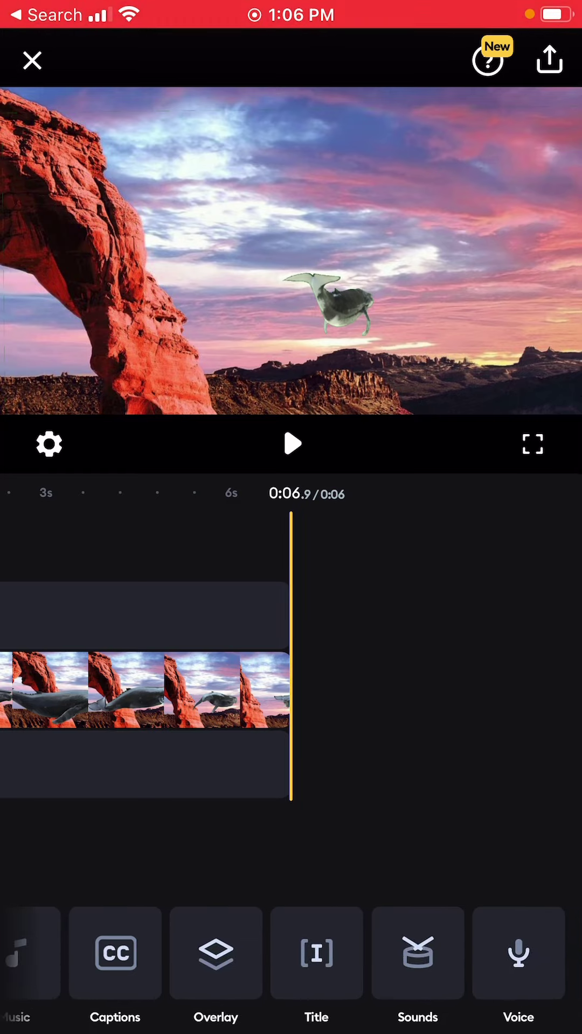
{"action": "left_click", "coordinate": [316, 953]}
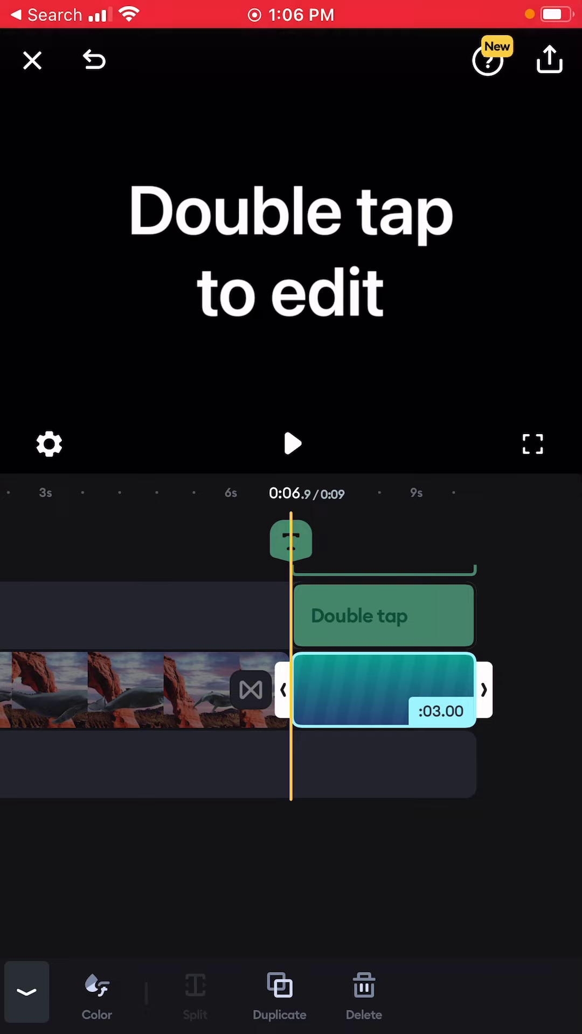
{"action": "left_click", "coordinate": [359, 616]}
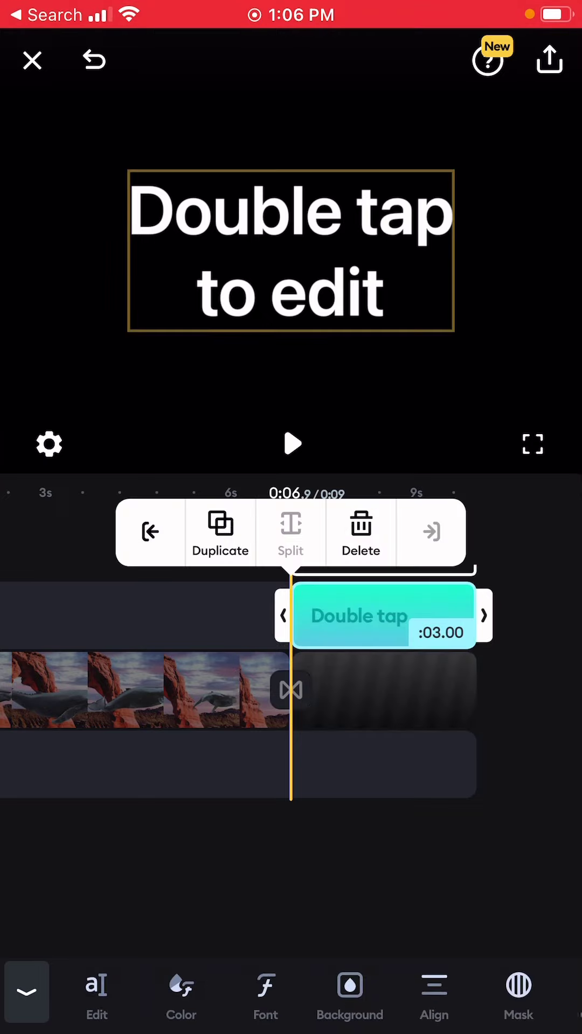
{"action": "left_click", "coordinate": [361, 533]}
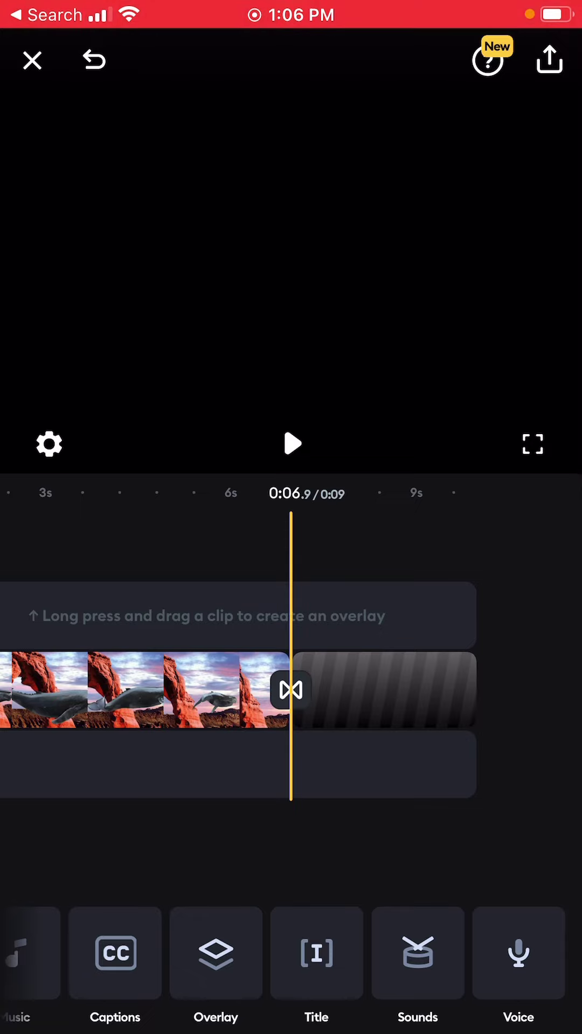
- Apply a 1.5-second Cross Fade between Whale Final and the black ending, then preview it
{"action": "left_click", "coordinate": [291, 689]}
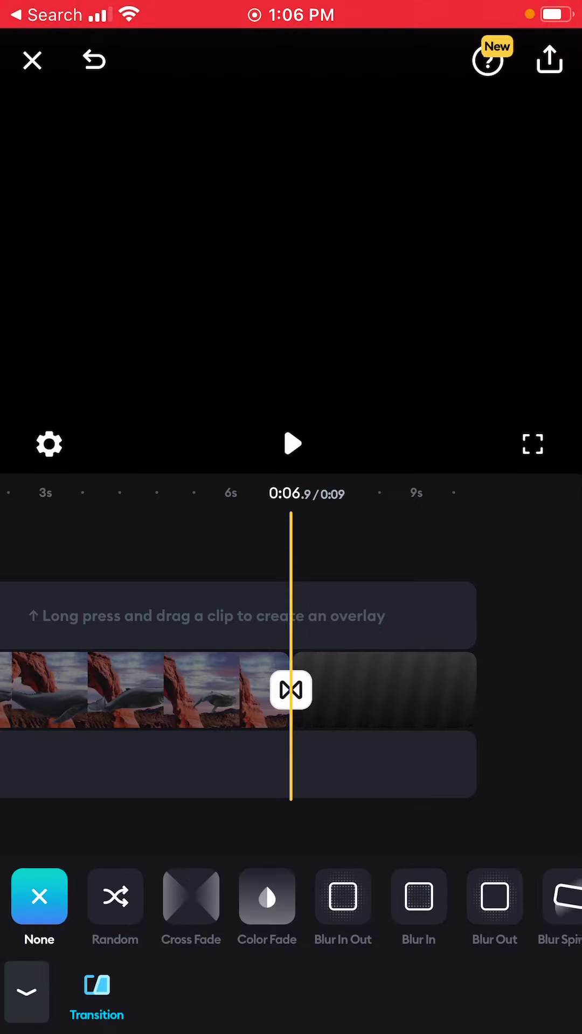
{"action": "left_click", "coordinate": [190, 897]}
{"action": "left_click_drag", "start_coordinate": [404, 824], "coordinate": [287, 825]}
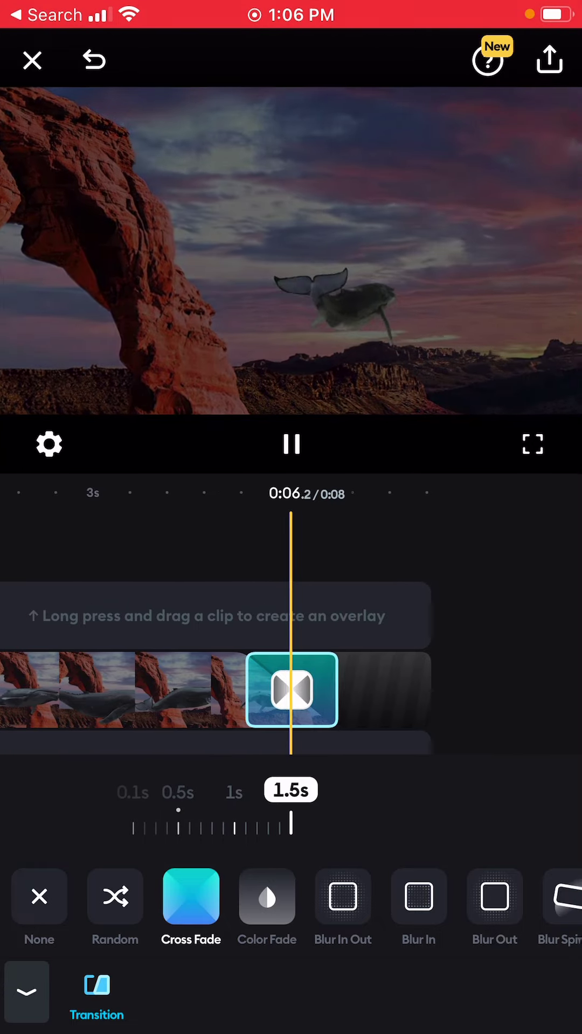
{"action": "left_click", "coordinate": [26, 992]}
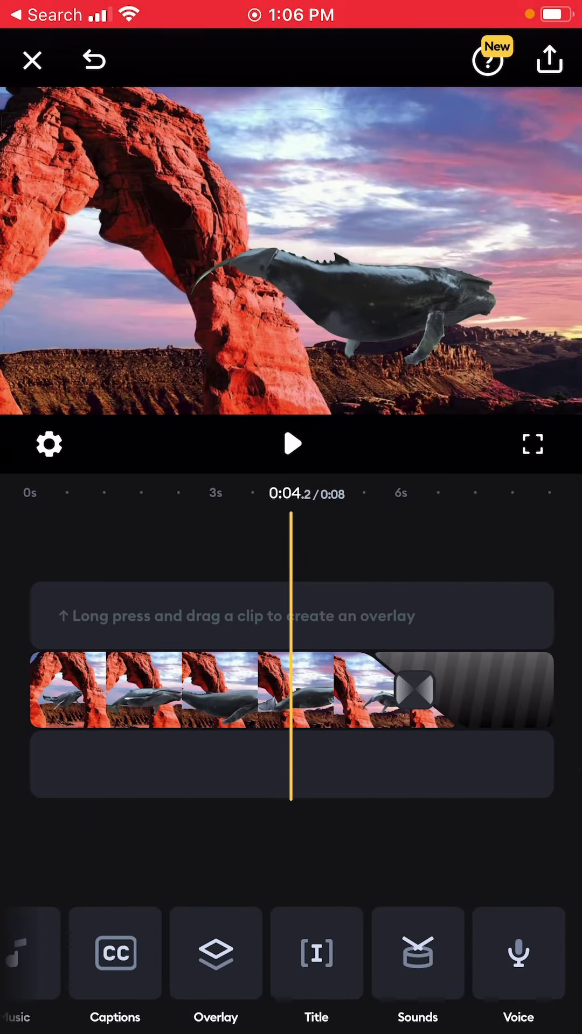
{"action": "left_click", "coordinate": [292, 444]}
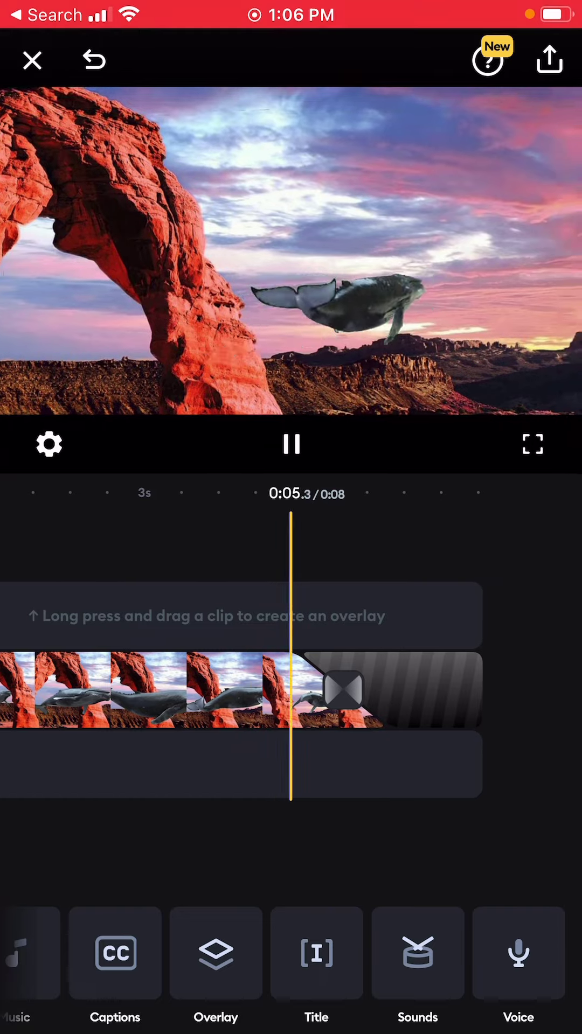